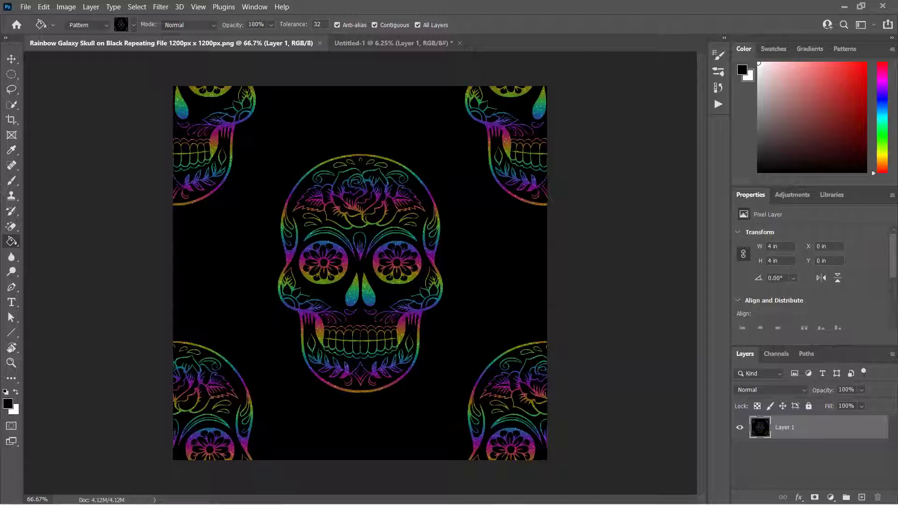
# View the tiled skull pattern in Untitled-1, return to the 1200px repeating file, and switch to the Spoonflower site in the browser
pyautogui.click(353, 43)
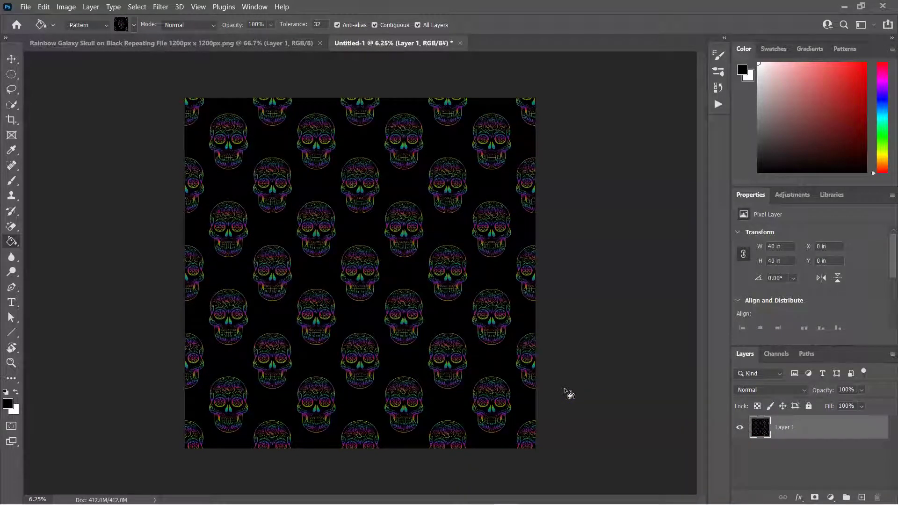
pyautogui.click(135, 47)
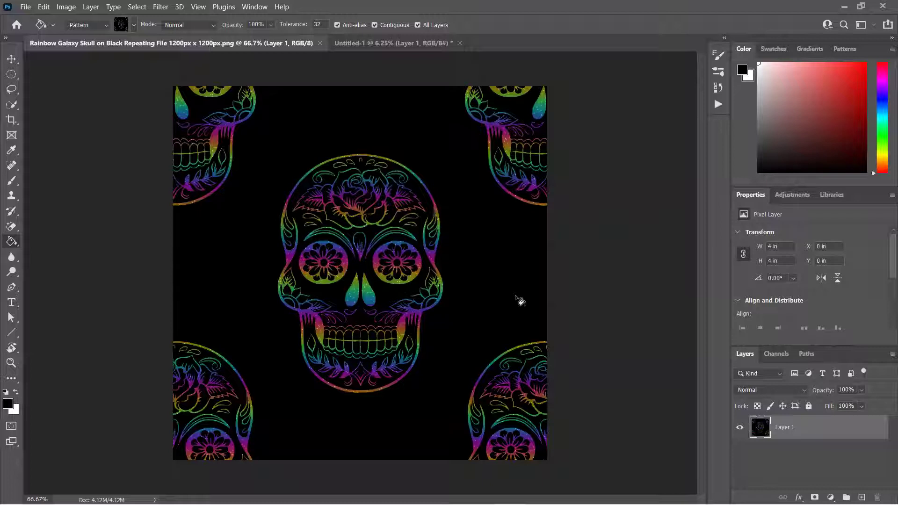
pyautogui.click(844, 6)
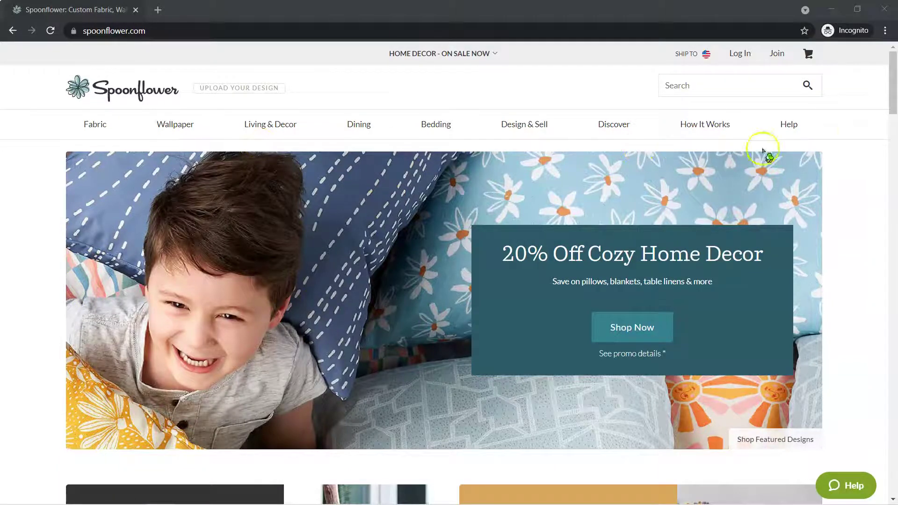
pyautogui.click(779, 57)
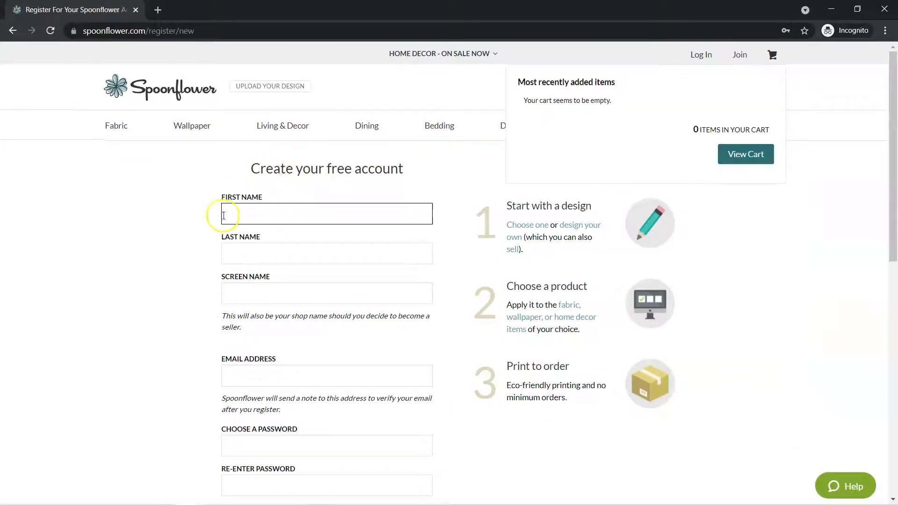
pyautogui.scroll(-2, 160, 243)
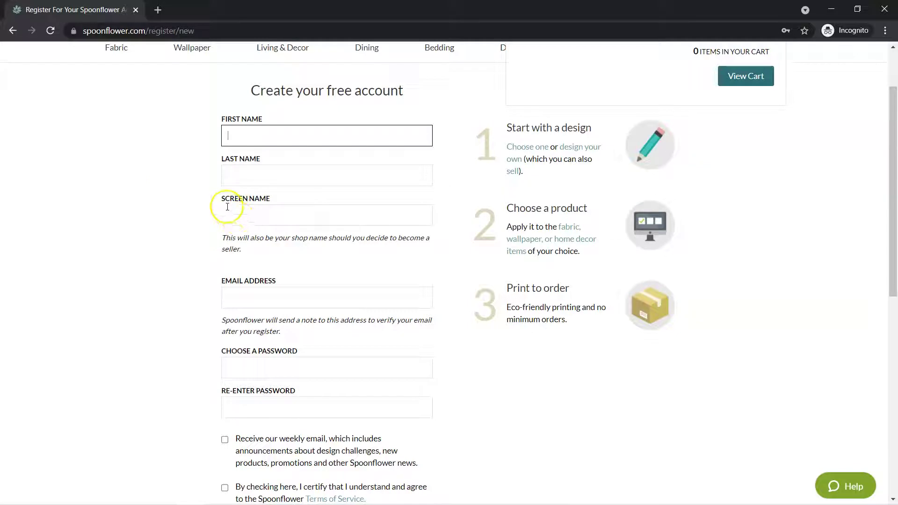
pyautogui.moveTo(226, 238); pyautogui.dragTo(253, 254)
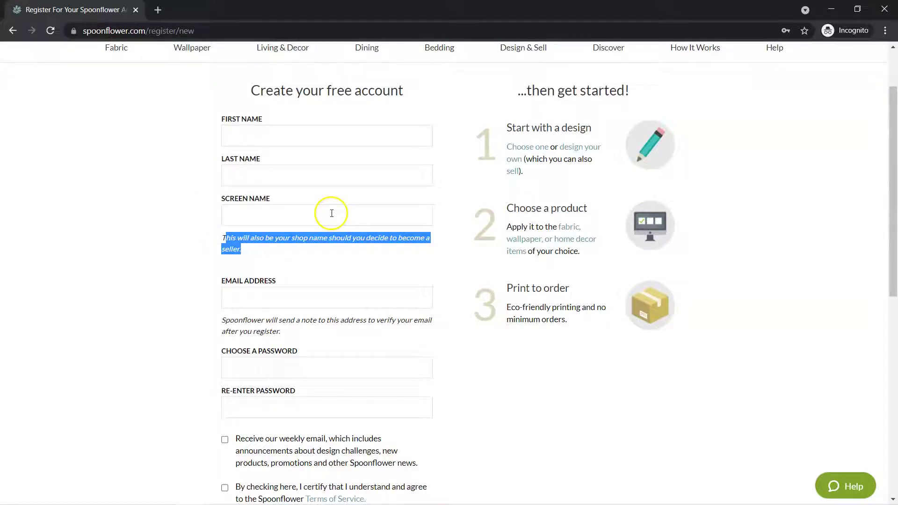
pyautogui.click(137, 287)
pyautogui.scroll(-1, 162, 269)
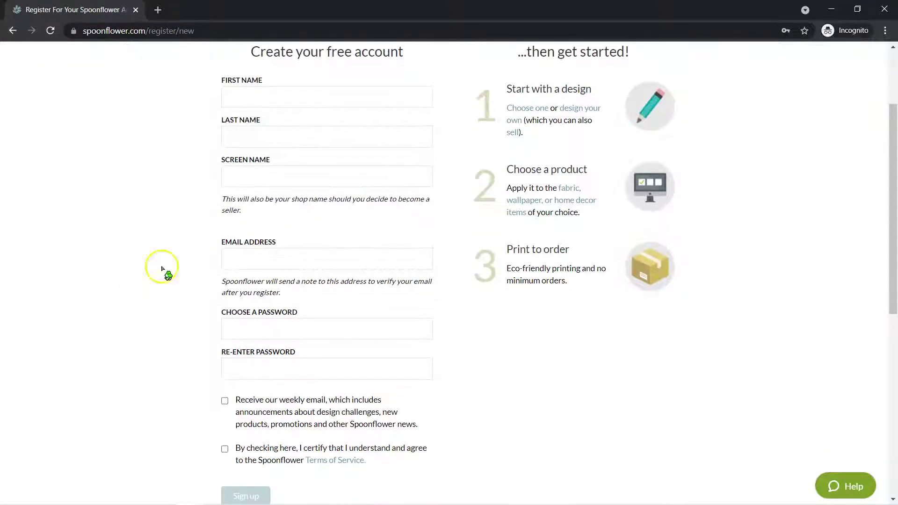
pyautogui.scroll(-3, 163, 264)
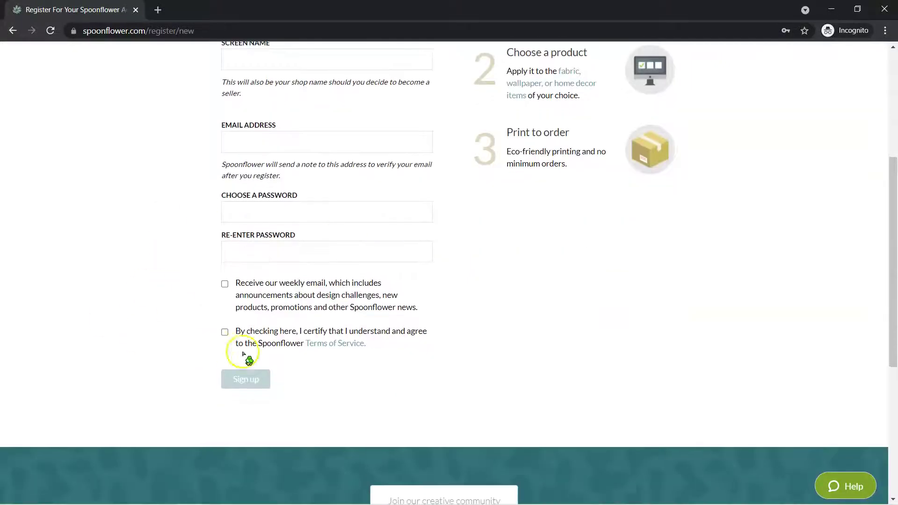
pyautogui.scroll(5, 97, 317)
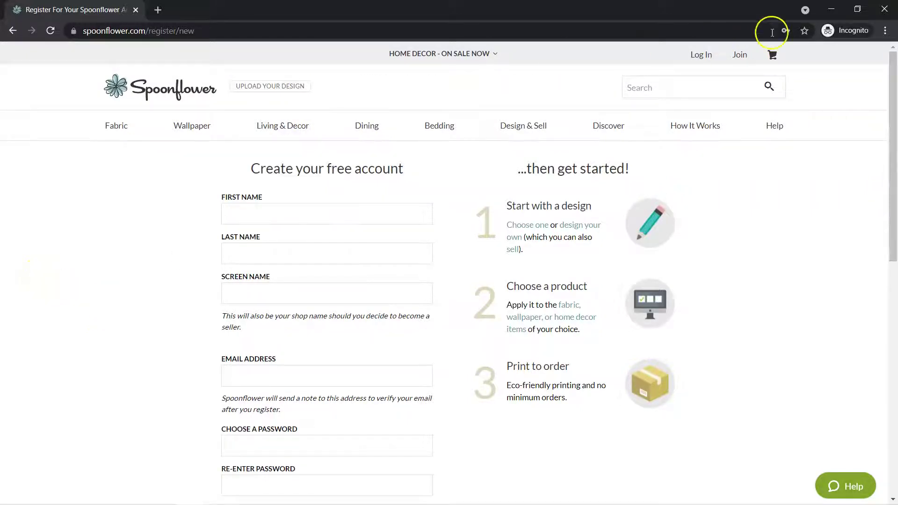
pyautogui.click(884, 9)
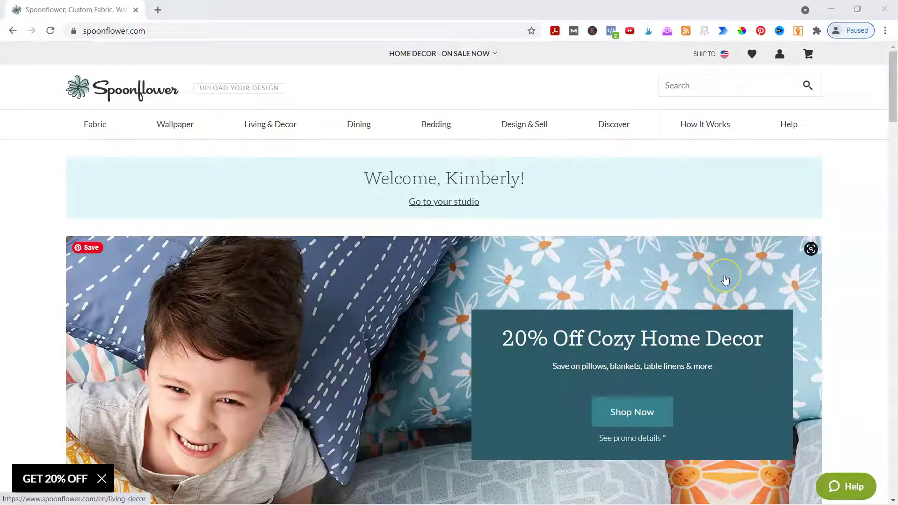
# Open the Design Library of the signed-in Spoonflower account
pyautogui.click(20, 484)
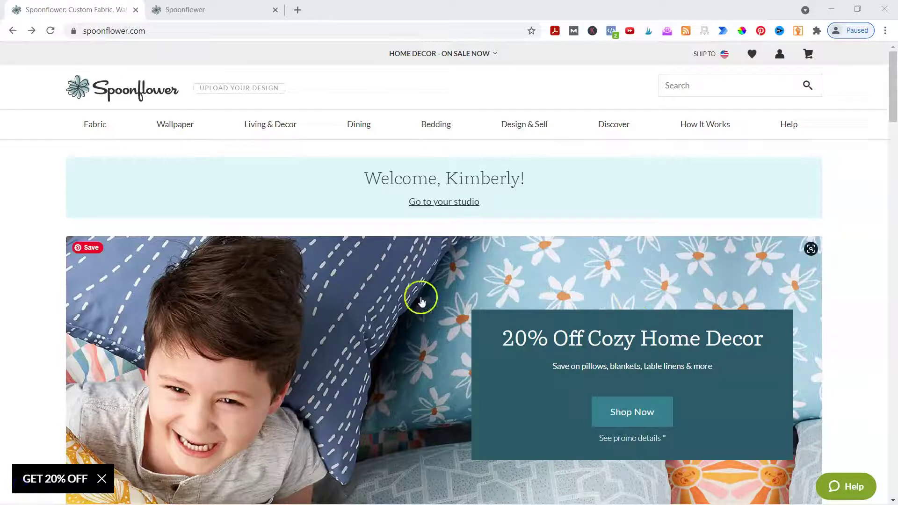
pyautogui.click(780, 55)
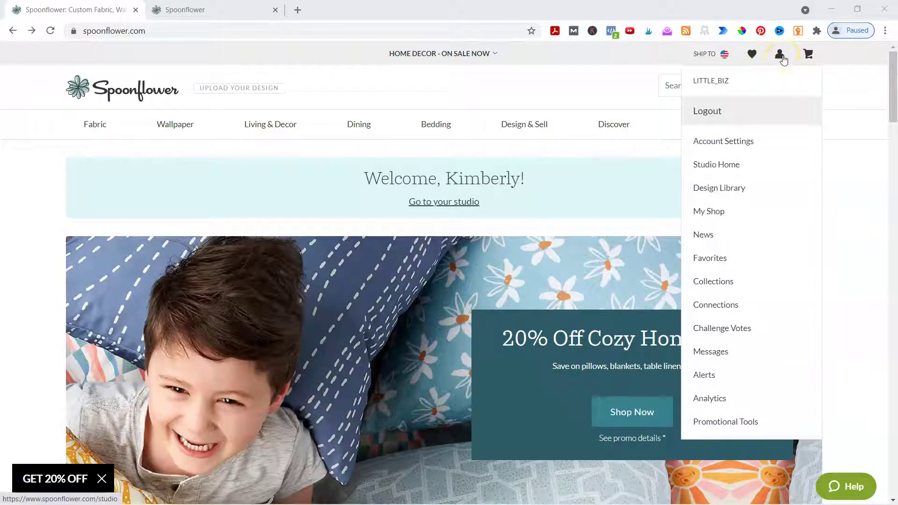
pyautogui.click(469, 206)
pyautogui.click(780, 55)
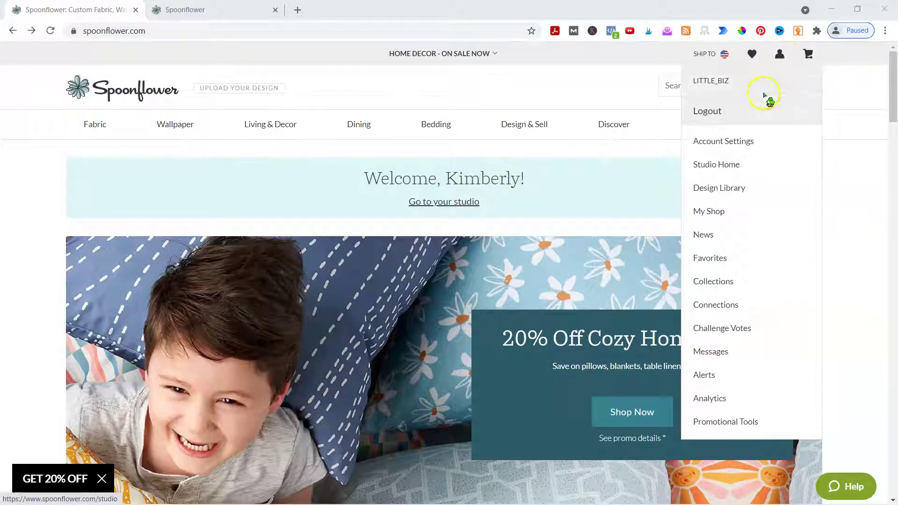
pyautogui.click(720, 198)
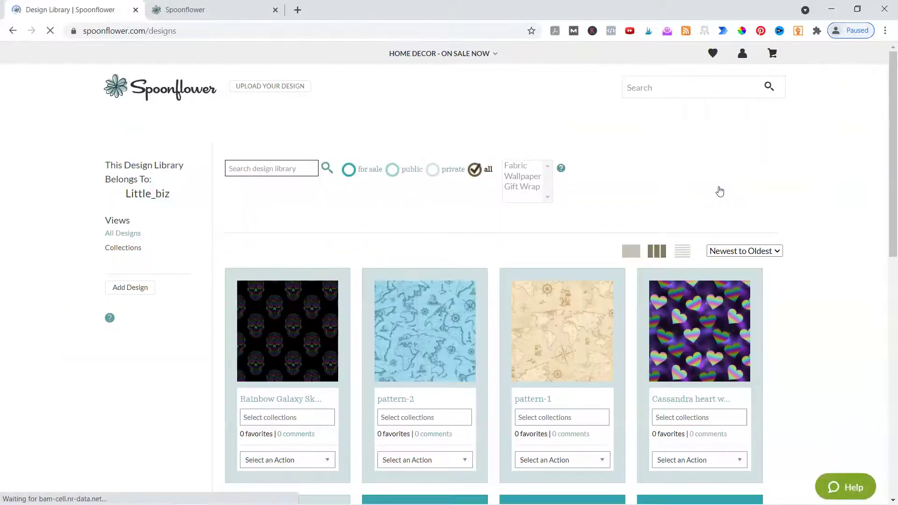
pyautogui.click(617, 200)
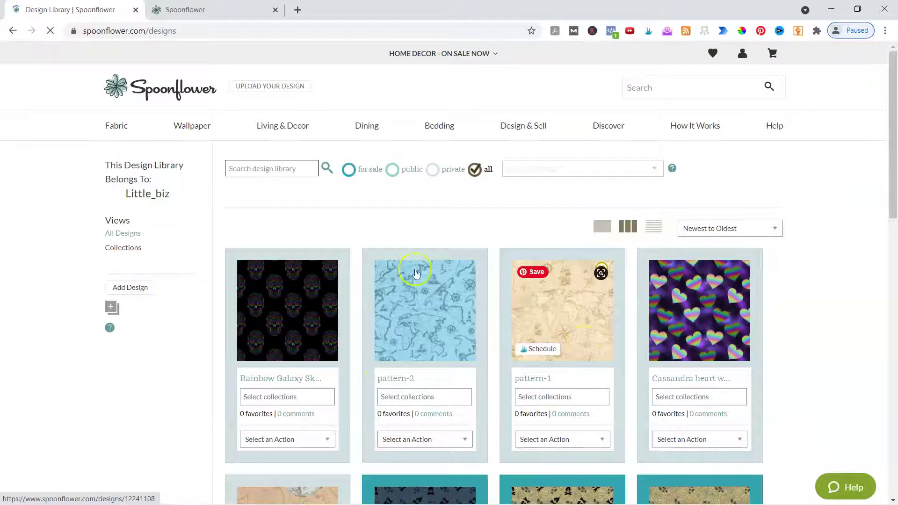
pyautogui.click(155, 332)
pyautogui.click(139, 246)
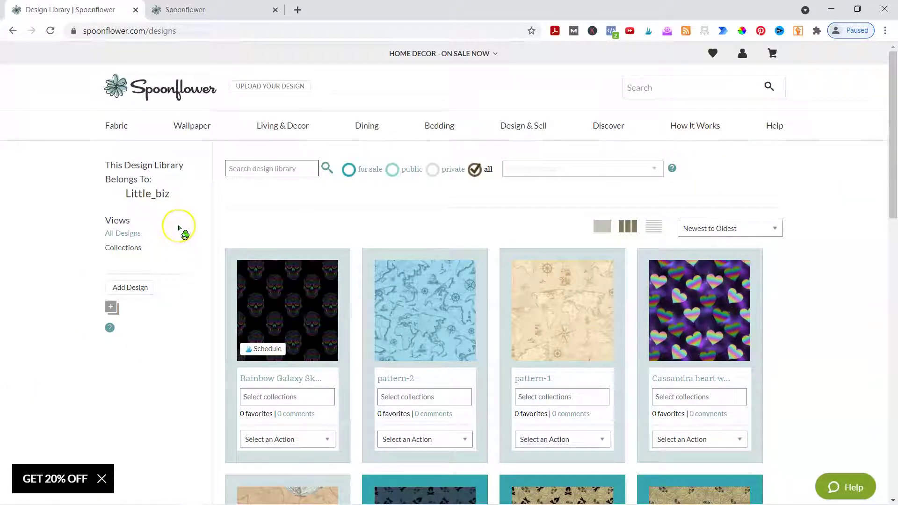
# Start adding a new design and choose "Rainbow Galaxy Skull on Black Repeating File 1200px x 1200px" from the Seagate Backup Plus Drive (F:)
pyautogui.click(133, 287)
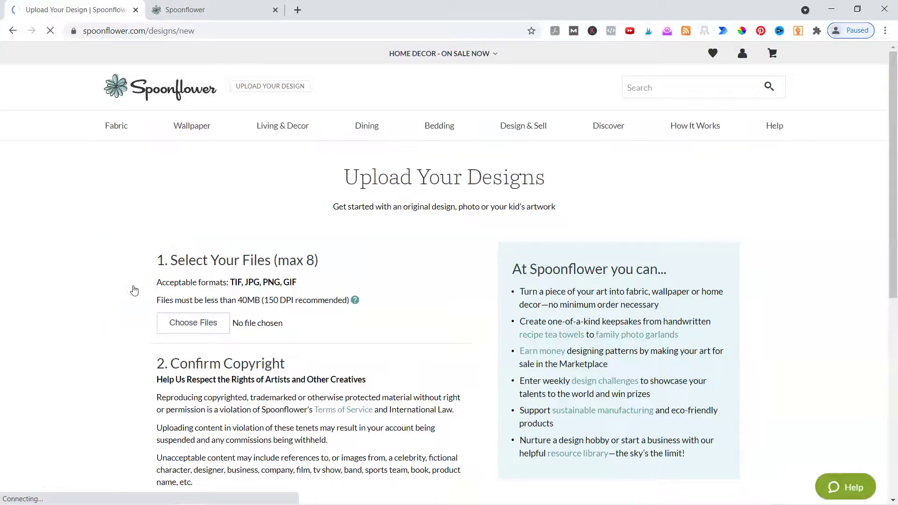
pyautogui.click(181, 325)
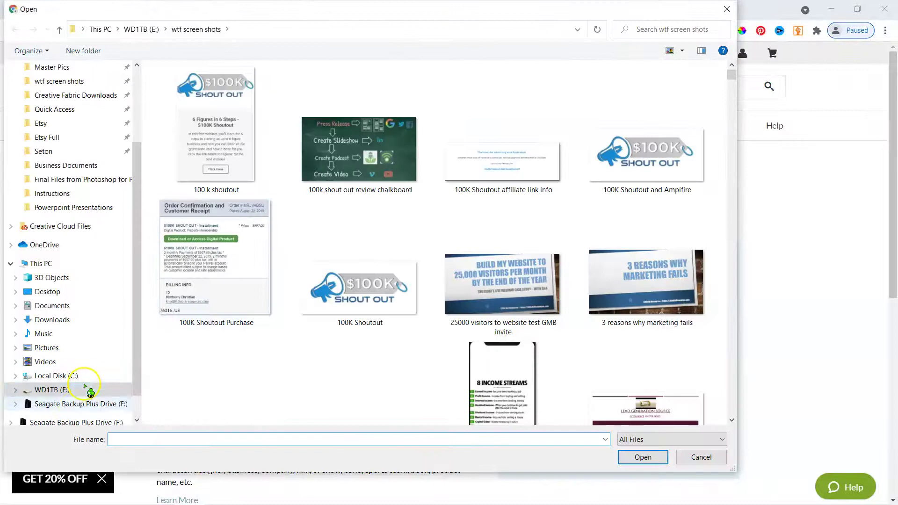
pyautogui.click(76, 405)
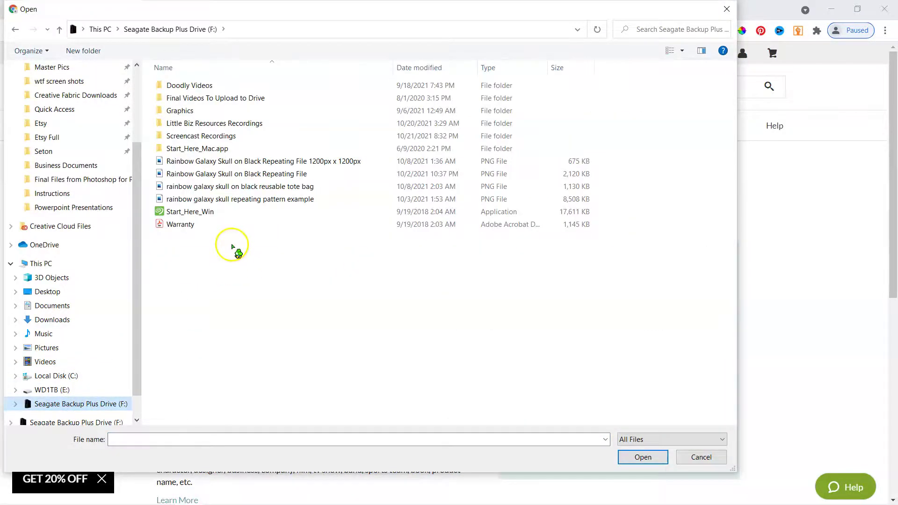
pyautogui.doubleClick(235, 162)
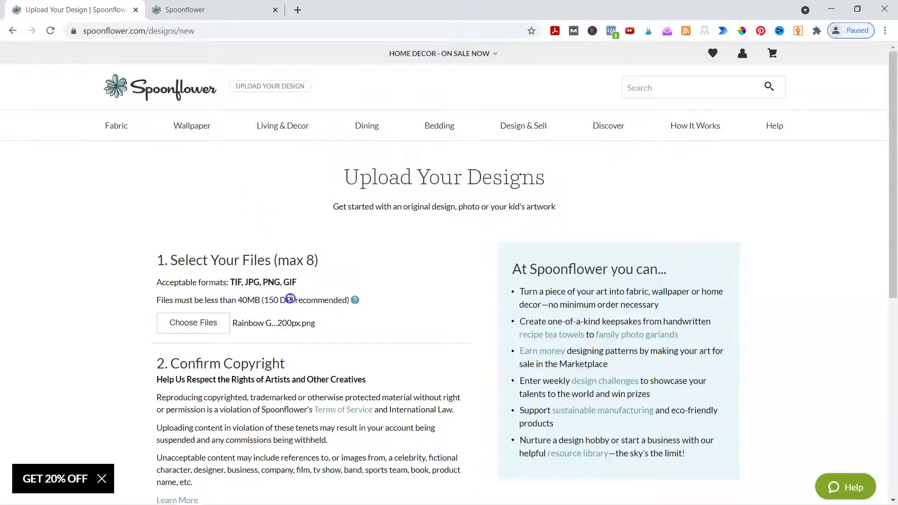
# Review the copyright terms, confirm the rights to the content, upload the chosen design file, and dismiss the 20% off banner
pyautogui.scroll(-2, 369, 303)
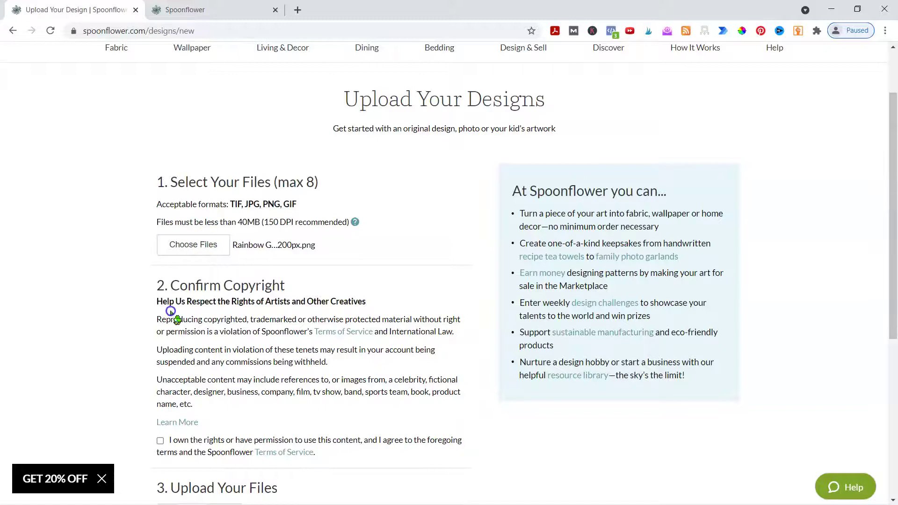
pyautogui.scroll(-3, 172, 315)
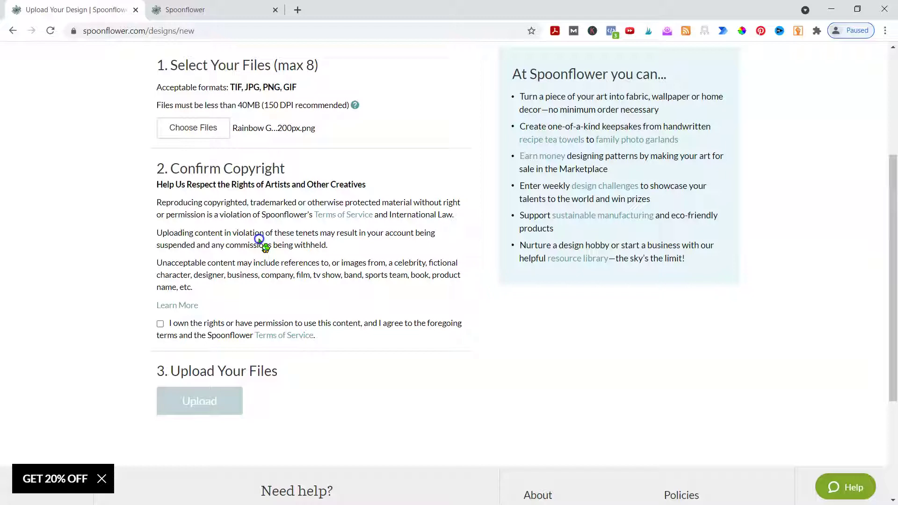
pyautogui.moveTo(160, 263); pyautogui.dragTo(396, 291)
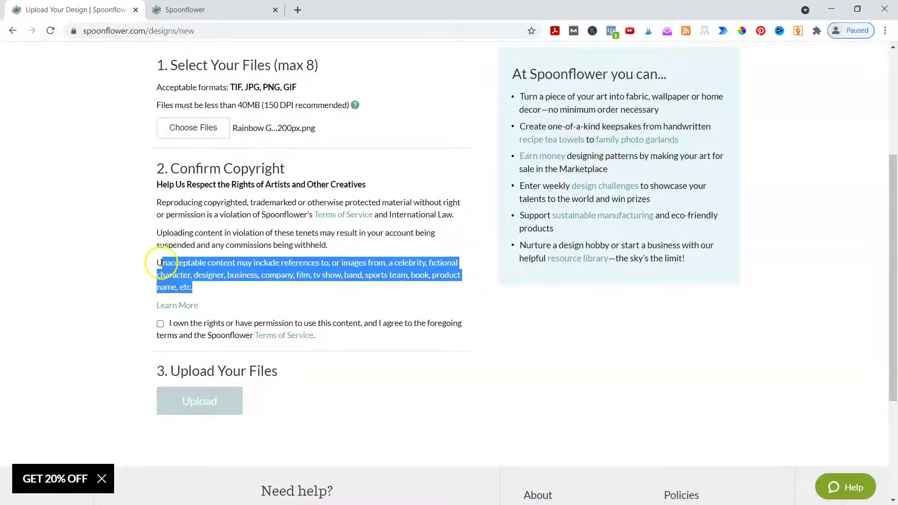
pyautogui.click(162, 266)
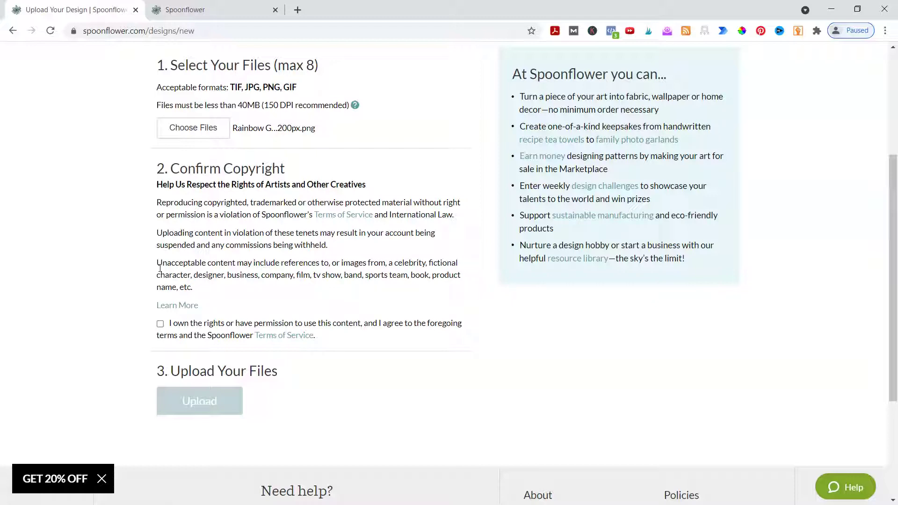
pyautogui.click(161, 324)
pyautogui.click(192, 401)
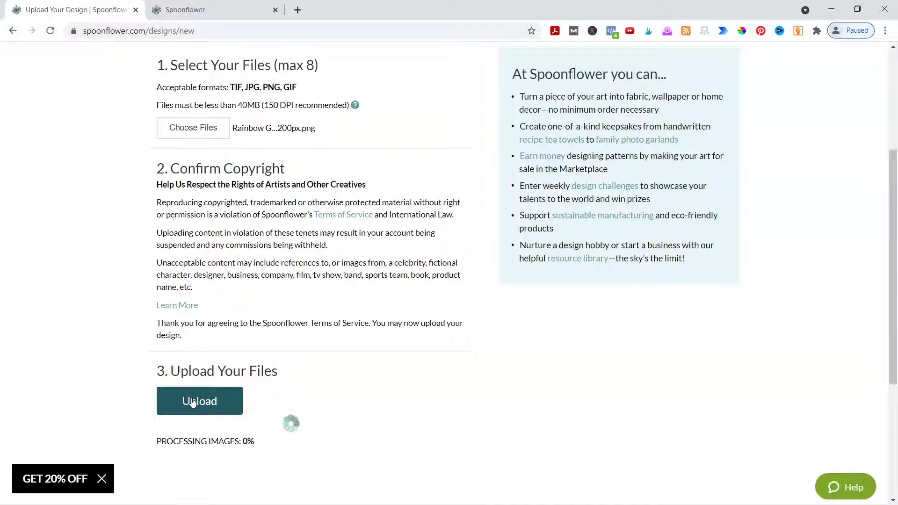
pyautogui.click(100, 478)
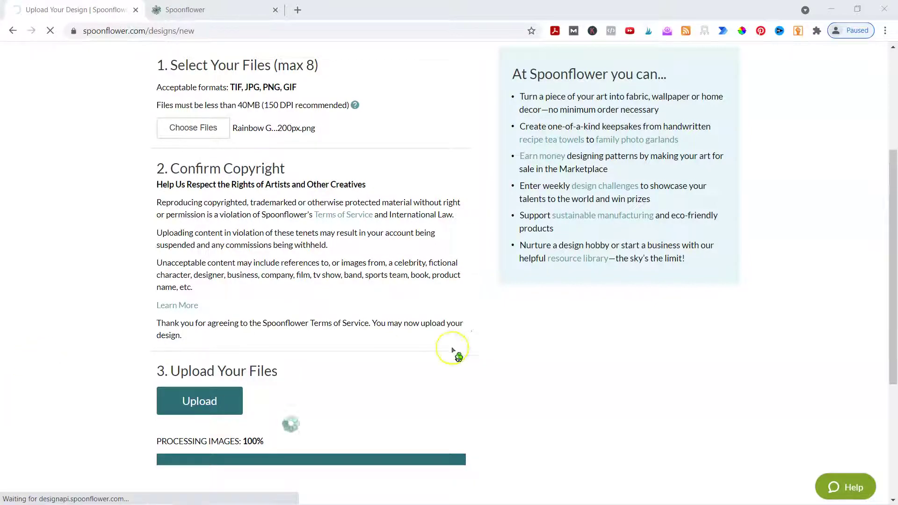
# Set the uploaded skull design's DPI to 300
pyautogui.scroll(-3, 472, 354)
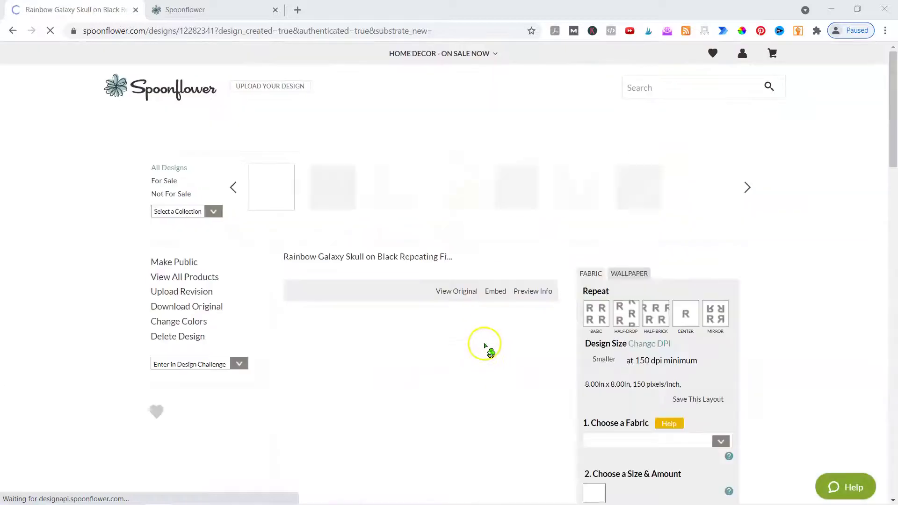
pyautogui.scroll(-3, 105, 321)
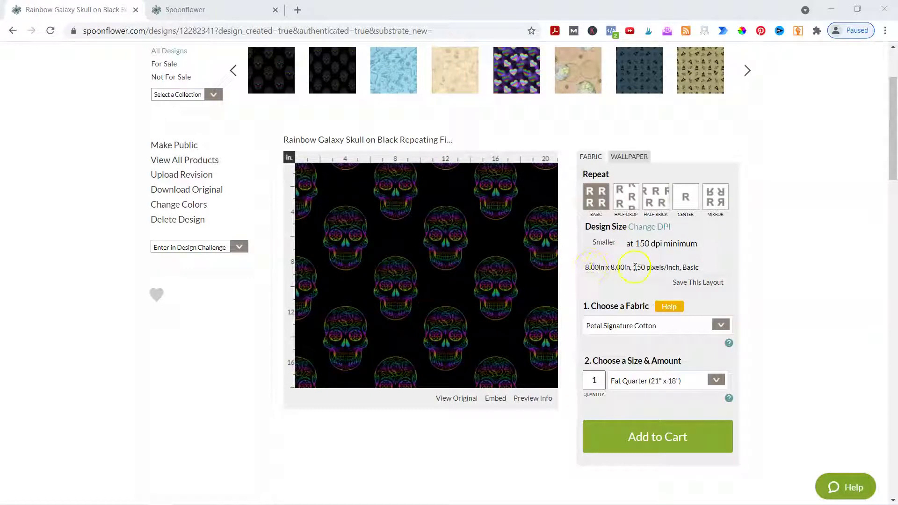
pyautogui.click(653, 228)
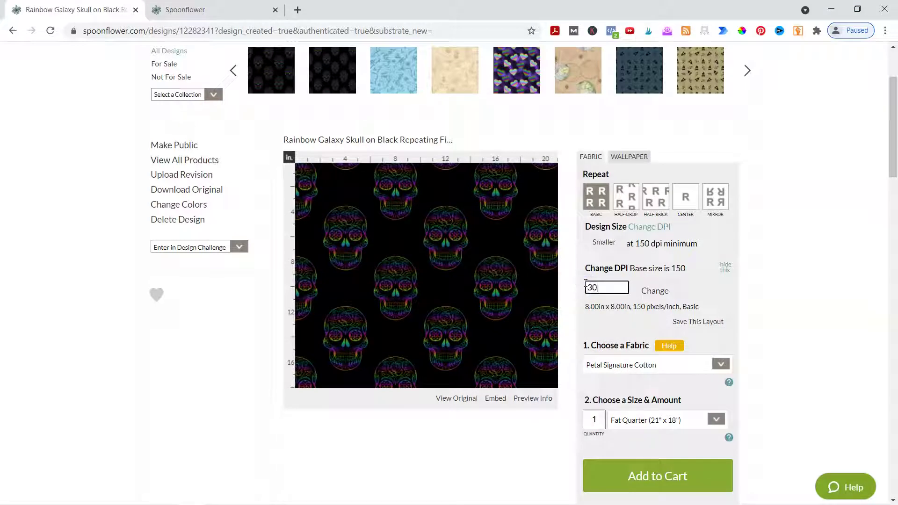
pyautogui.write('300')
pyautogui.click(677, 295)
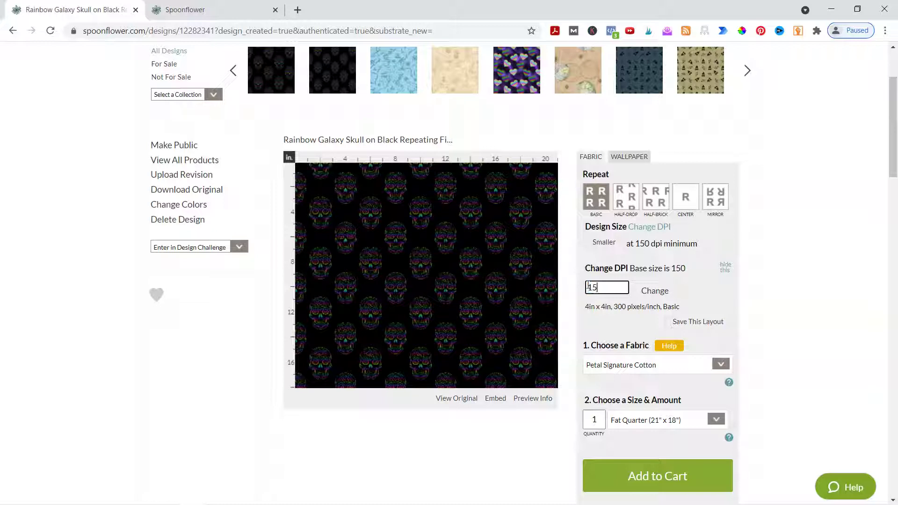
# Set the skull design's DPI to 150 with the Basic repeat
pyautogui.click(669, 294)
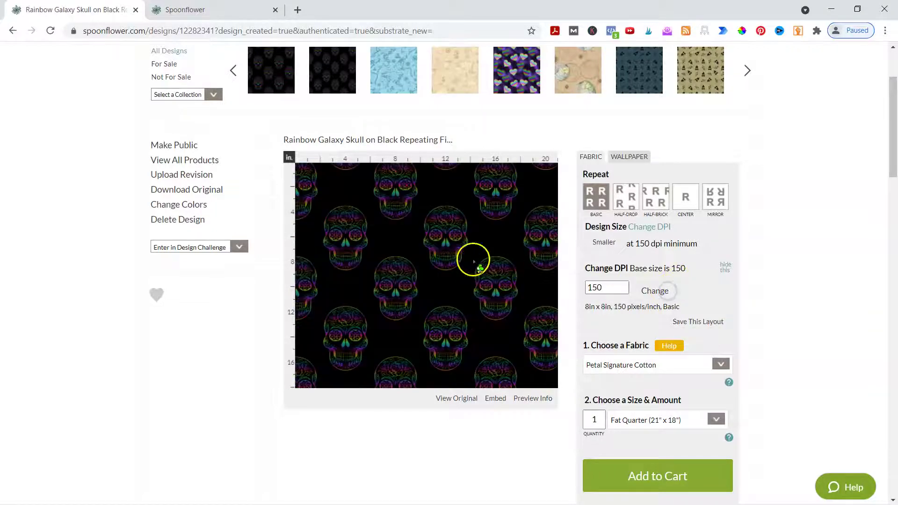
pyautogui.click(563, 340)
pyautogui.click(601, 200)
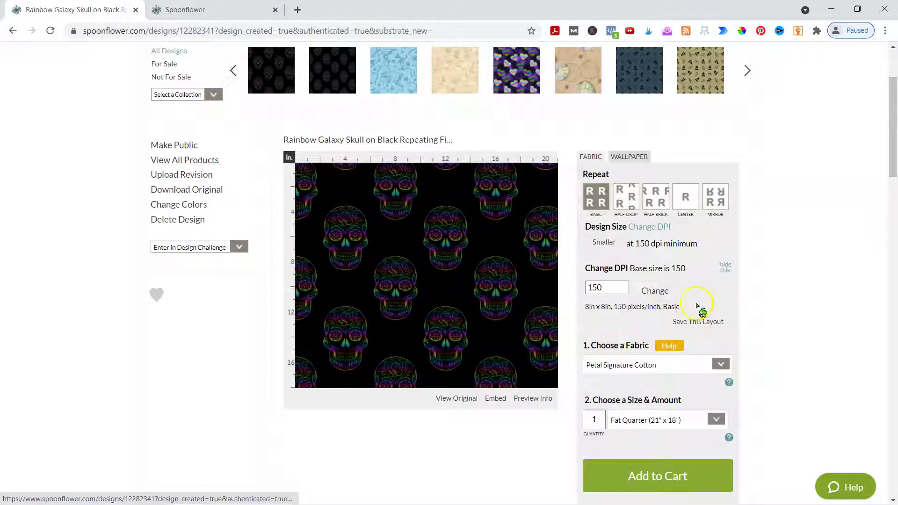
pyautogui.click(618, 282)
# Choose Test Swatch (8" x 8") as the fabric size for the skull design
pyautogui.scroll(-1, 601, 303)
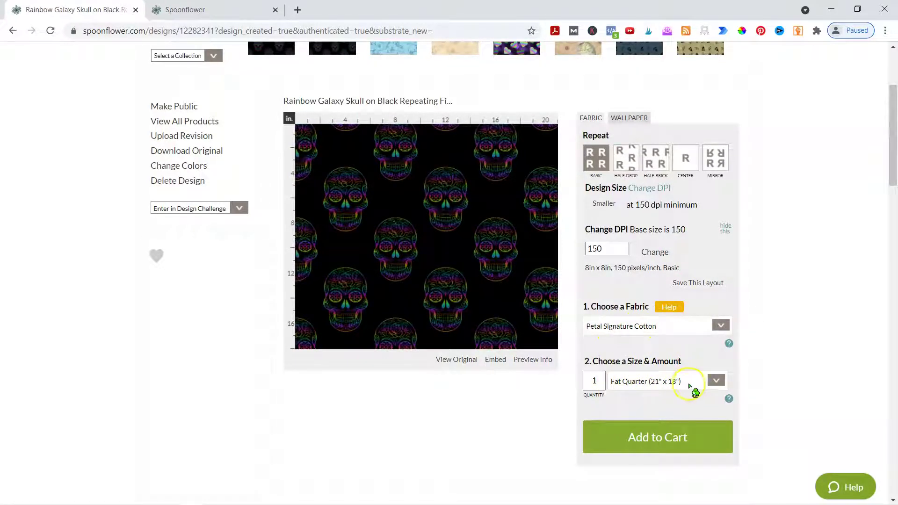
pyautogui.click(712, 381)
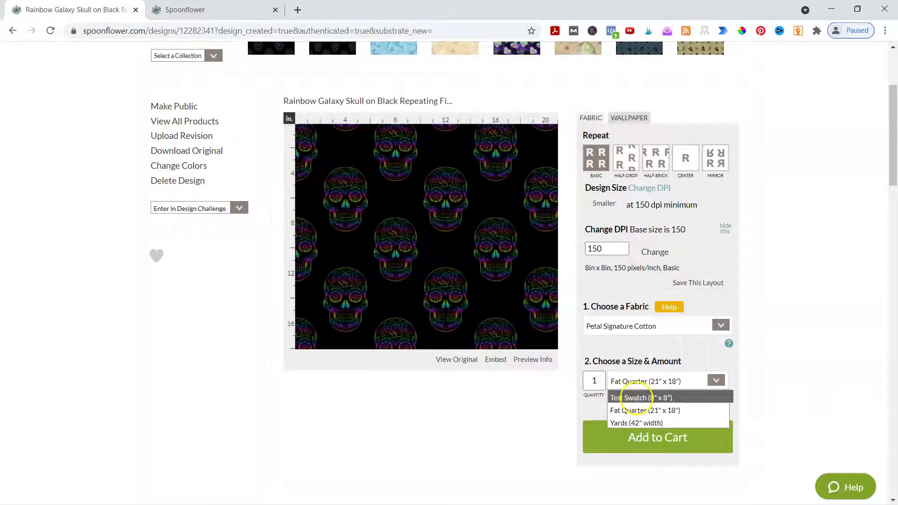
pyautogui.click(637, 398)
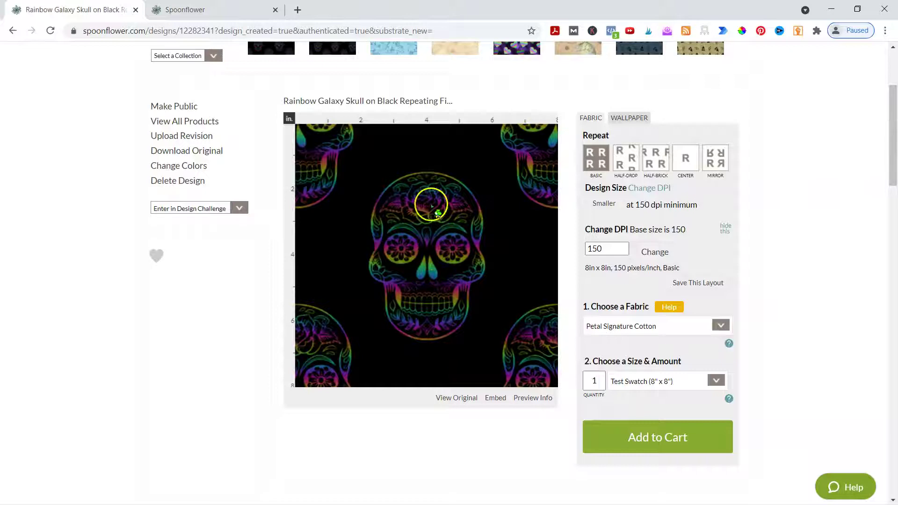
# Try the Half-Drop, Center and Mirror repeats on the skull design and return it to Basic
pyautogui.click(628, 168)
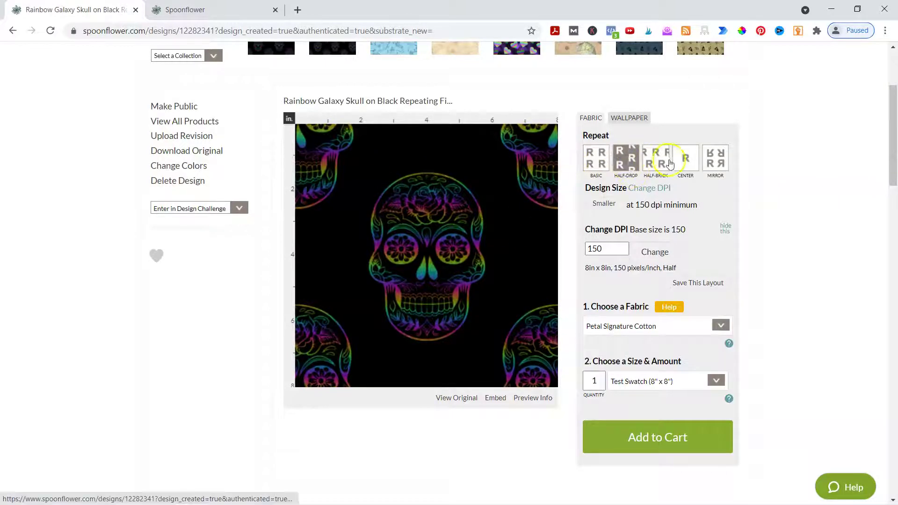
pyautogui.click(686, 159)
pyautogui.click(715, 159)
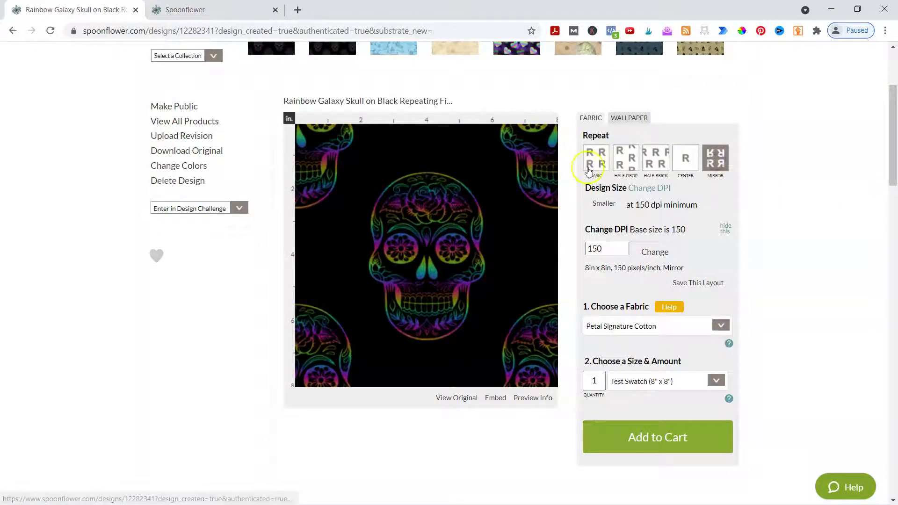
pyautogui.click(587, 171)
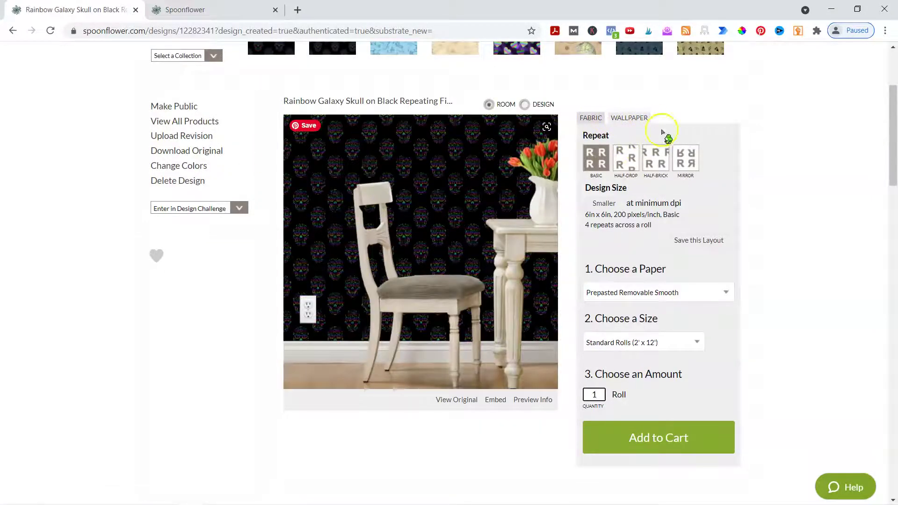
# Return from the wallpaper preview to the fabric options and set the fabric size to Yards (42" width)
pyautogui.click(591, 117)
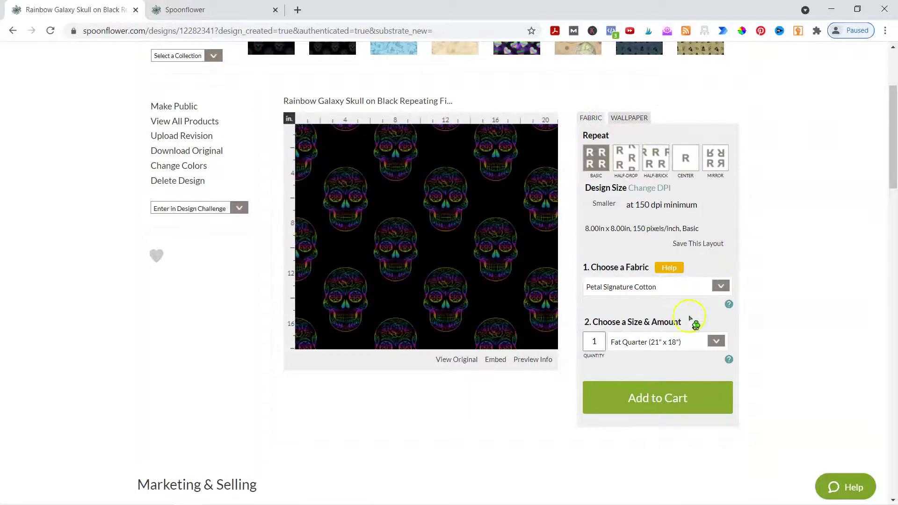
pyautogui.click(714, 344)
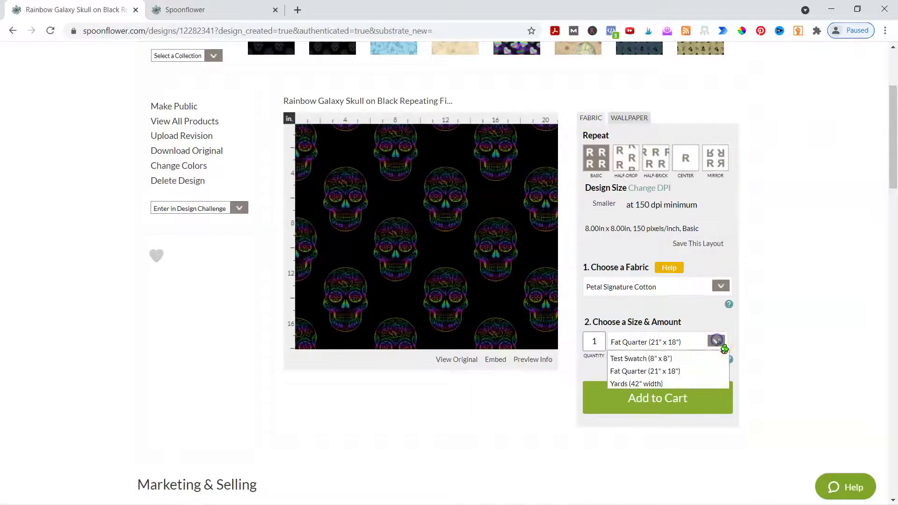
pyautogui.click(650, 381)
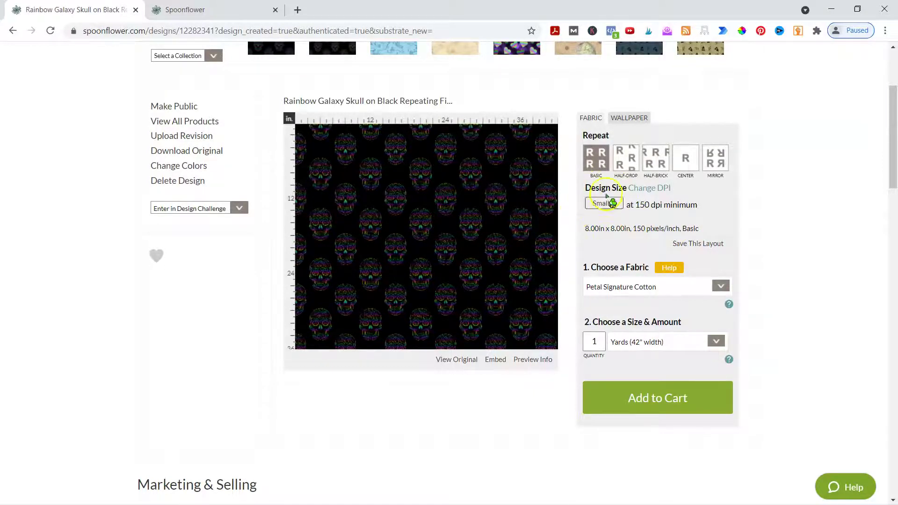
# Try 300 DPI for the skull design on the yard preview and return the DPI to 150
pyautogui.click(660, 188)
pyautogui.click(608, 249)
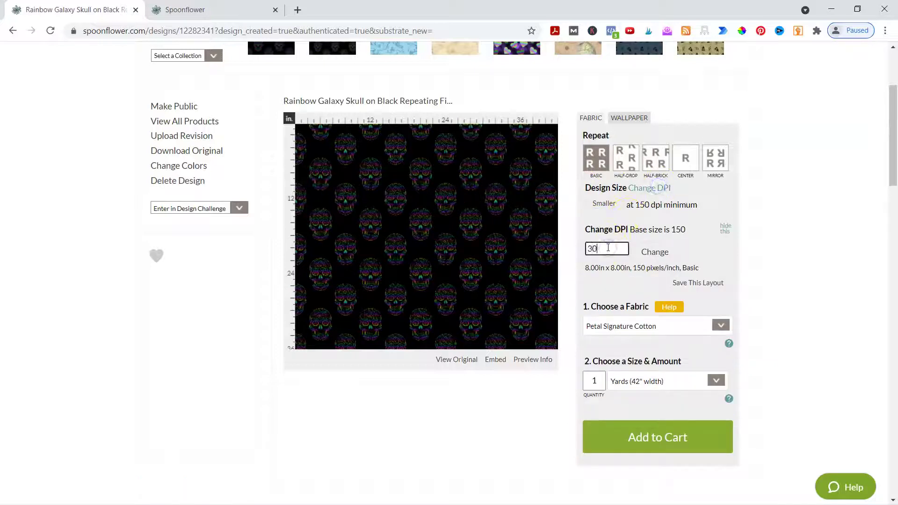
pyautogui.click(645, 252)
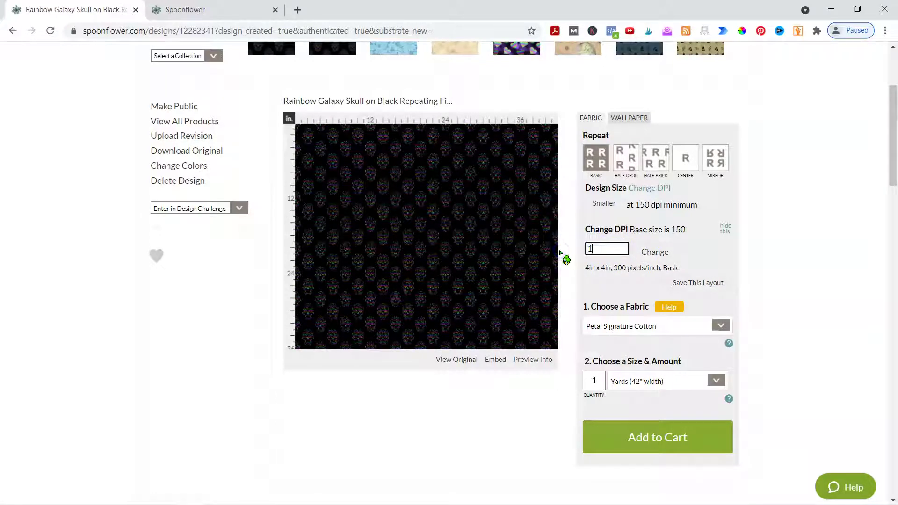
pyautogui.click(656, 253)
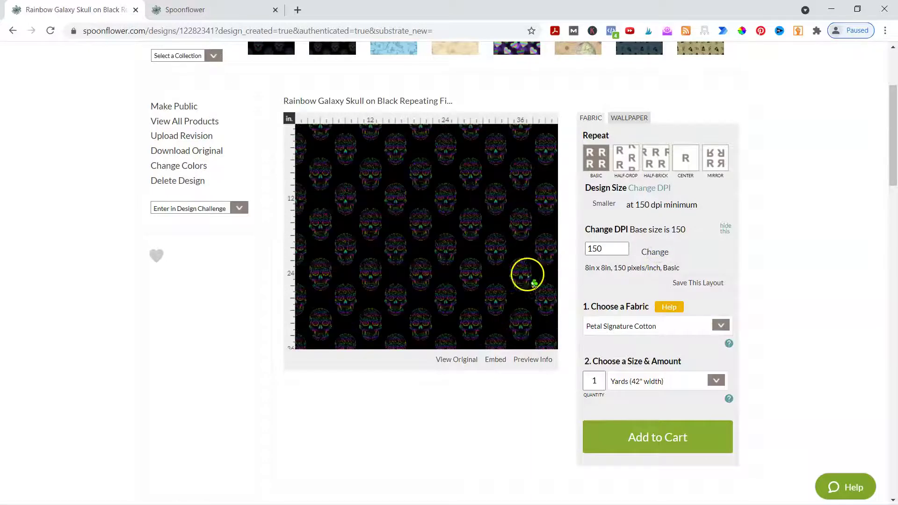
# Choose Performance Velvet as the fabric for the skull design with the Test Swatch (8" x 8") size
pyautogui.click(716, 380)
pyautogui.click(627, 395)
pyautogui.click(723, 327)
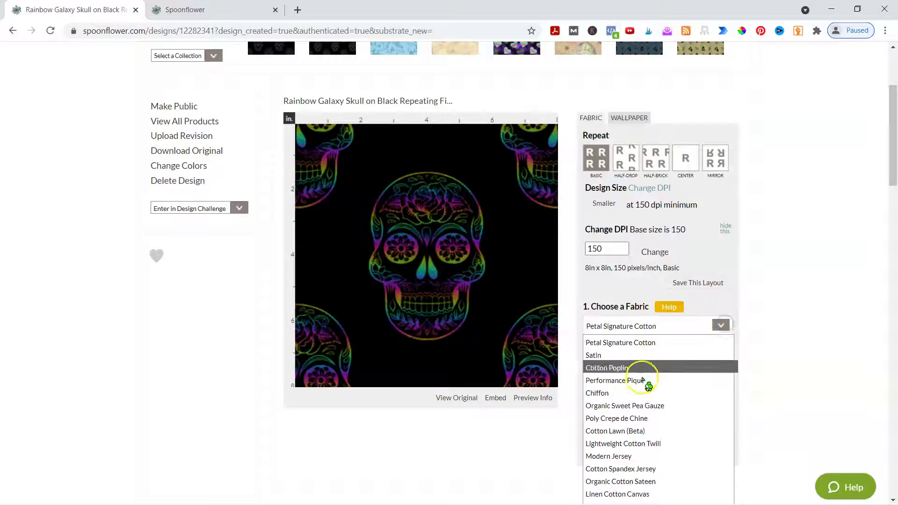
pyautogui.scroll(-3, 648, 384)
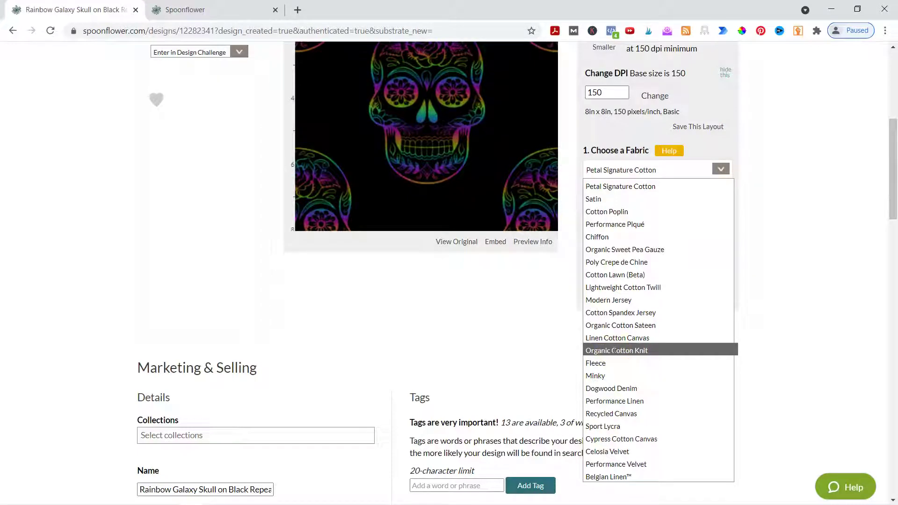
pyautogui.click(609, 463)
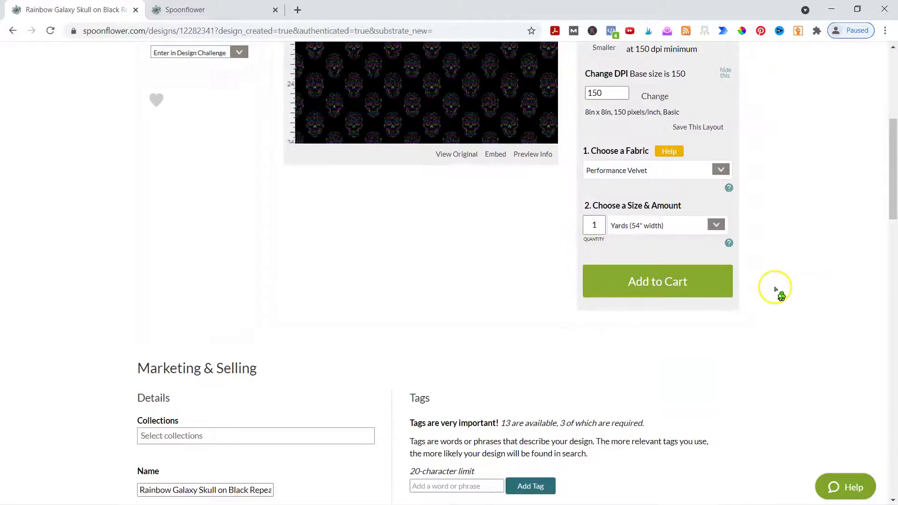
pyautogui.click(717, 342)
pyautogui.click(633, 357)
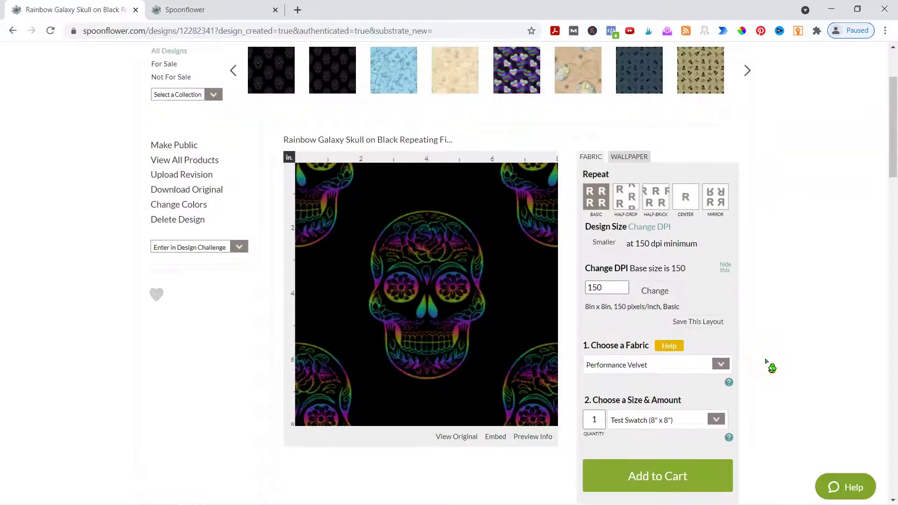
pyautogui.scroll(-2, 722, 305)
pyautogui.click(665, 392)
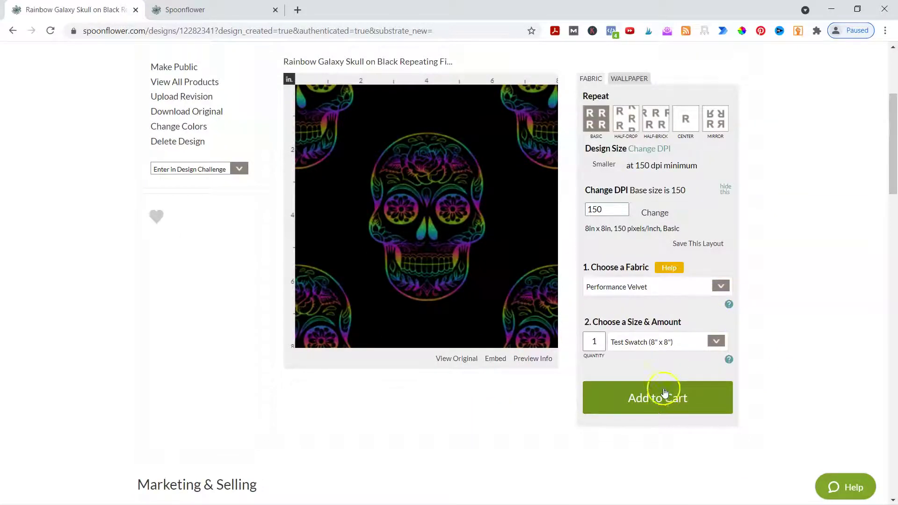
# Add a Test Swatch (8" x 8") of the skull design in Cotton Lawn (Beta) to the cart
pyautogui.click(720, 287)
pyautogui.scroll(-4, 649, 374)
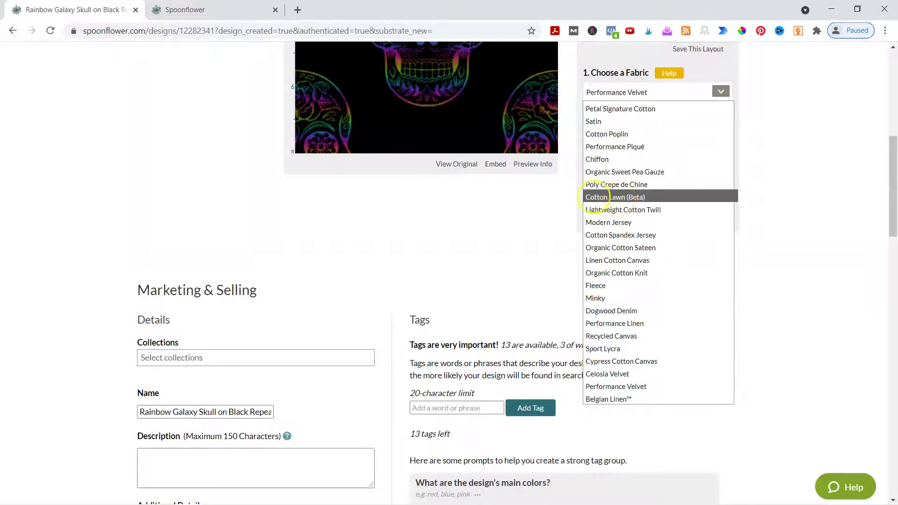
pyautogui.click(611, 199)
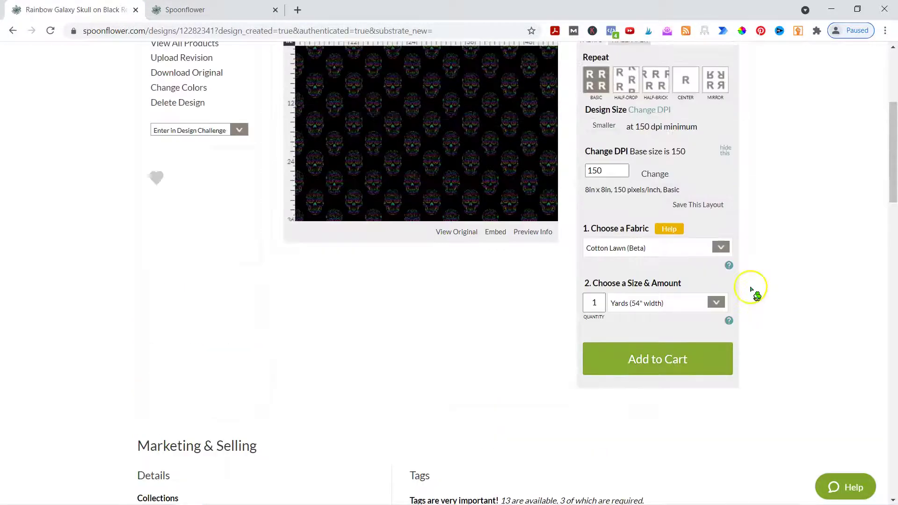
pyautogui.click(711, 302)
pyautogui.click(665, 315)
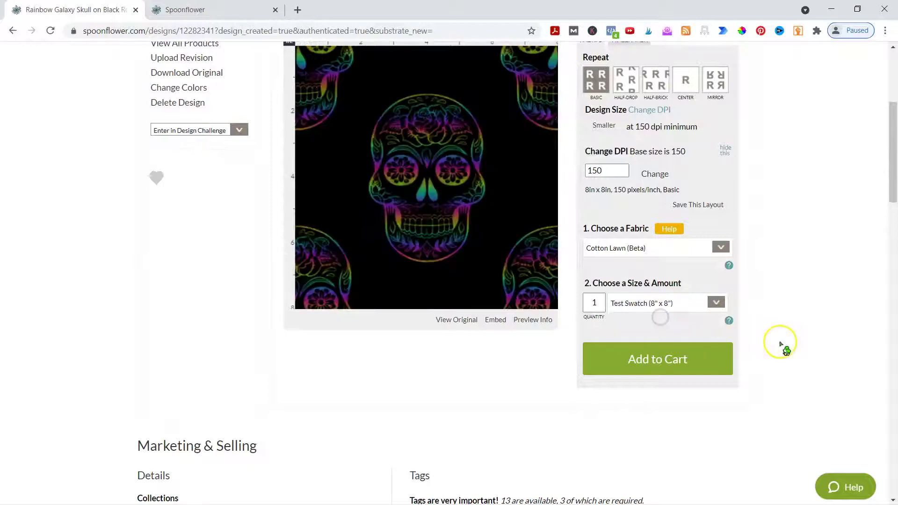
pyautogui.scroll(-2, 780, 344)
pyautogui.click(665, 401)
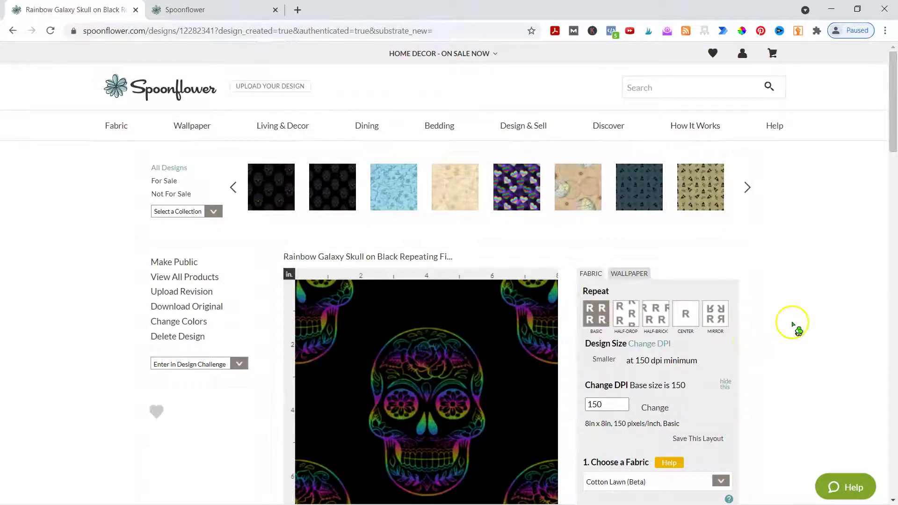
# Open the shopping cart to review the fabric, size, repeat and DPI of the added swatch
pyautogui.scroll(-3, 796, 328)
pyautogui.scroll(3, 796, 328)
pyautogui.rightClick(773, 53)
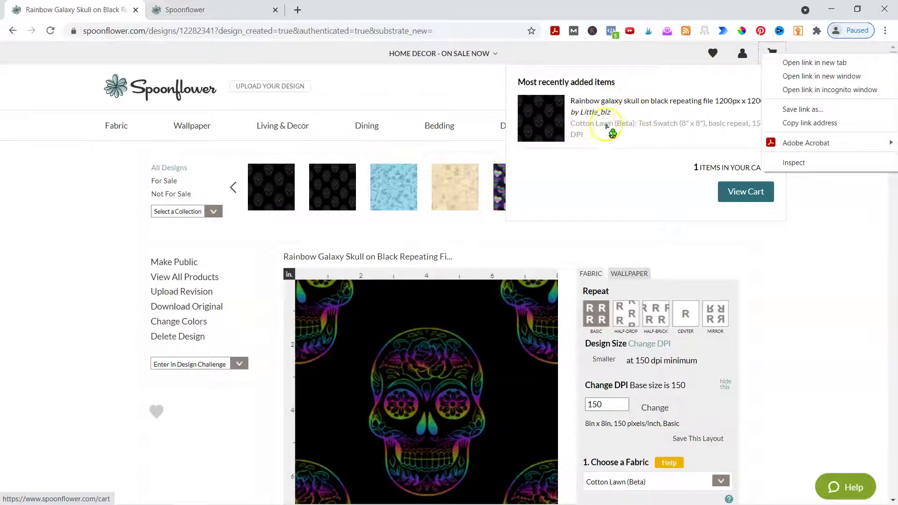
pyautogui.click(815, 265)
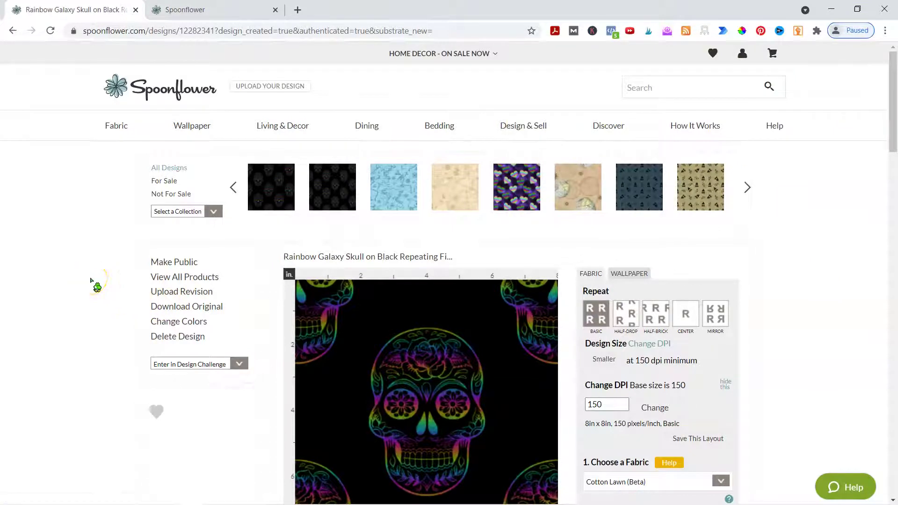
pyautogui.scroll(-3, 96, 287)
pyautogui.scroll(2, 95, 307)
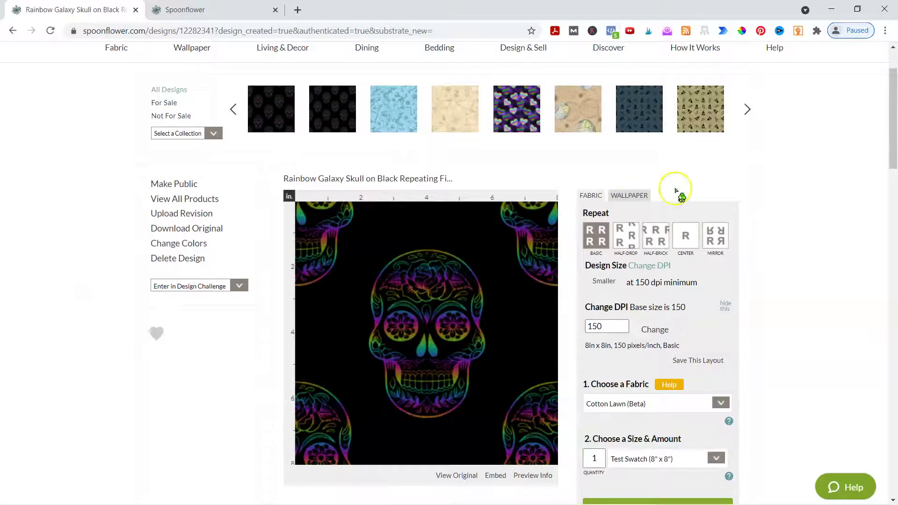
pyautogui.scroll(2, 758, 301)
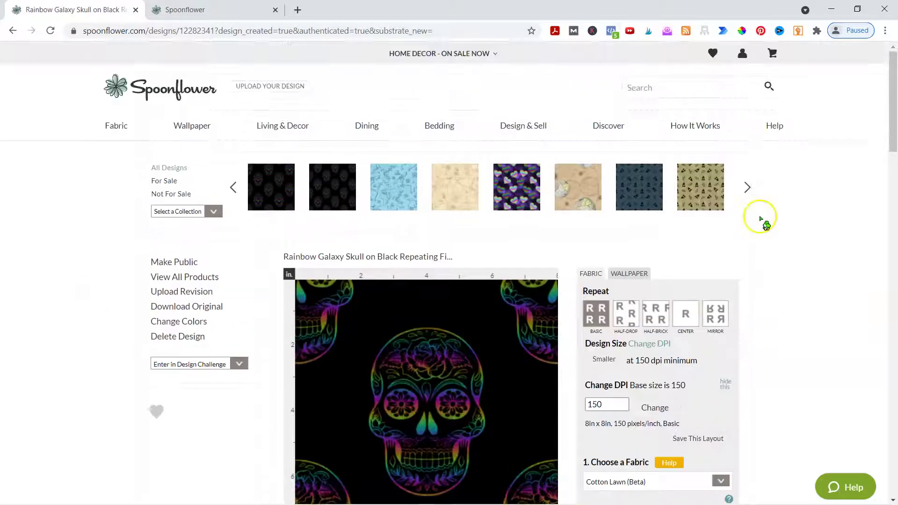
pyautogui.click(773, 54)
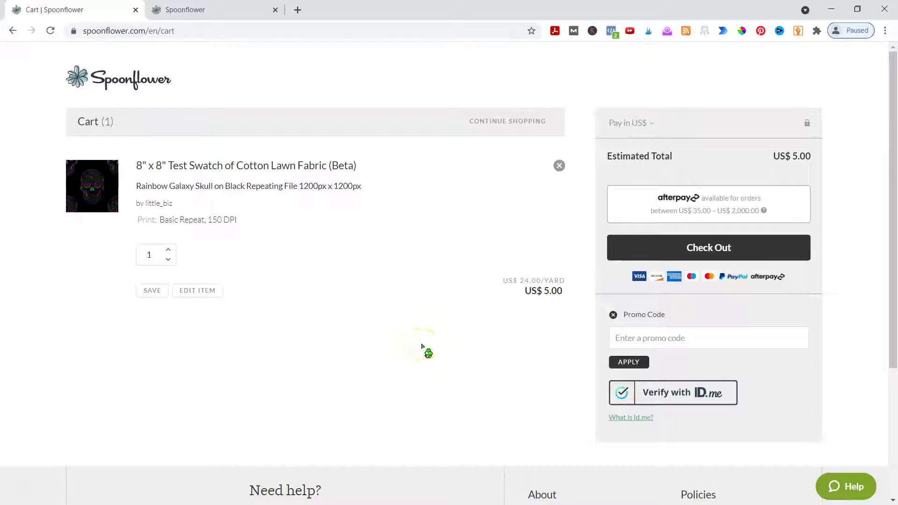
# Close the cart page, look through the Fabric and Wallpaper categories, and open the Living & Decor category
pyautogui.click(135, 10)
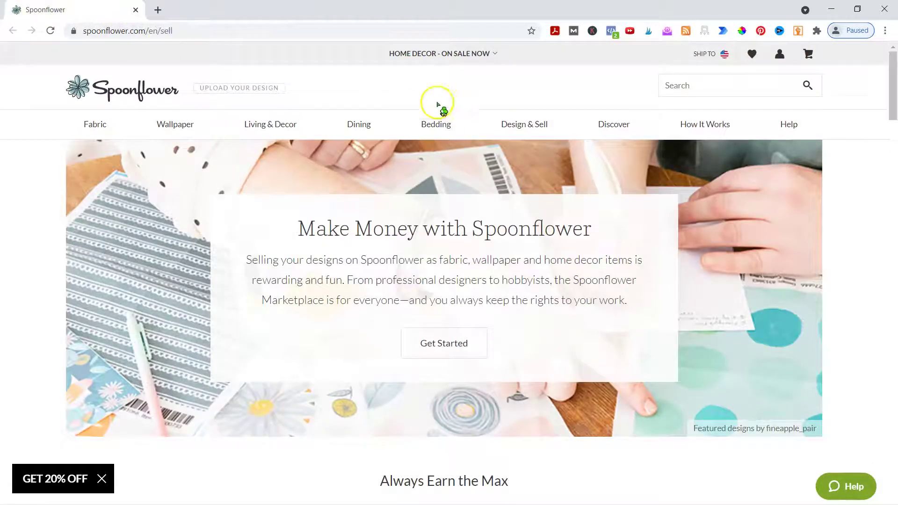
pyautogui.moveTo(168, 121)
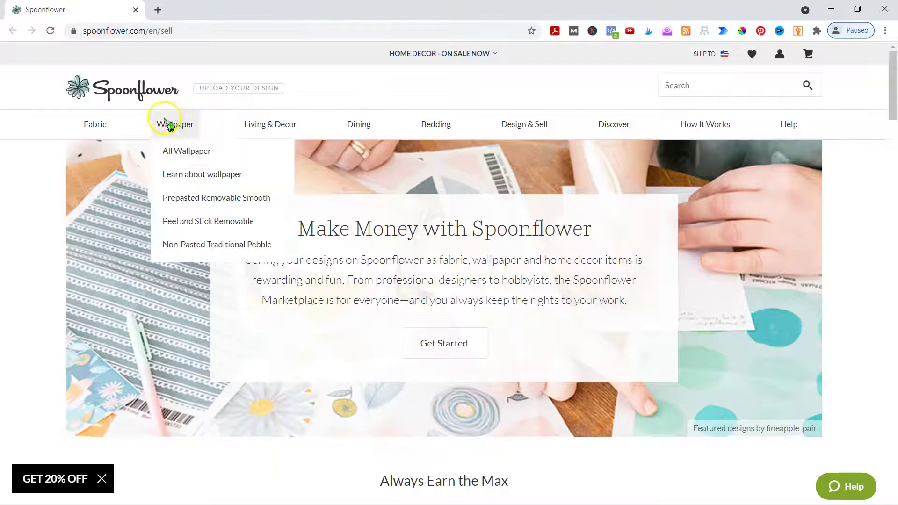
pyautogui.moveTo(96, 123)
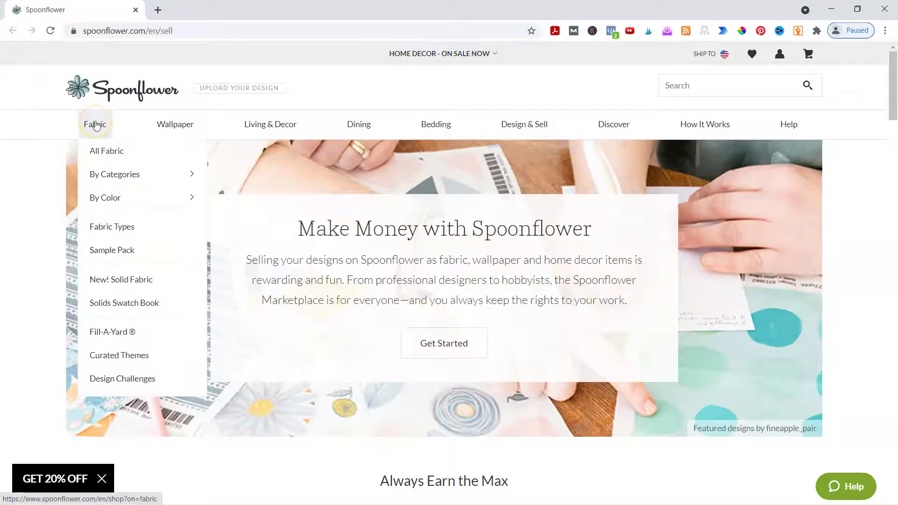
pyautogui.click(185, 128)
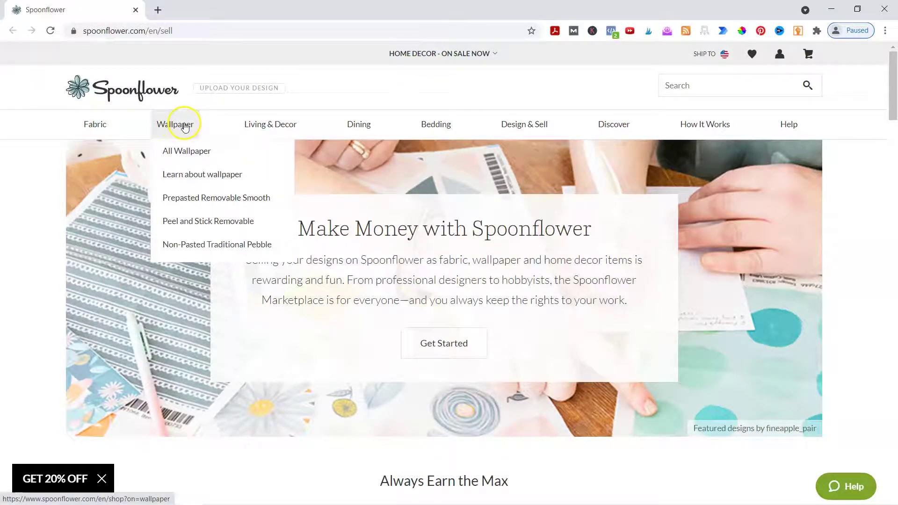
pyautogui.moveTo(285, 127)
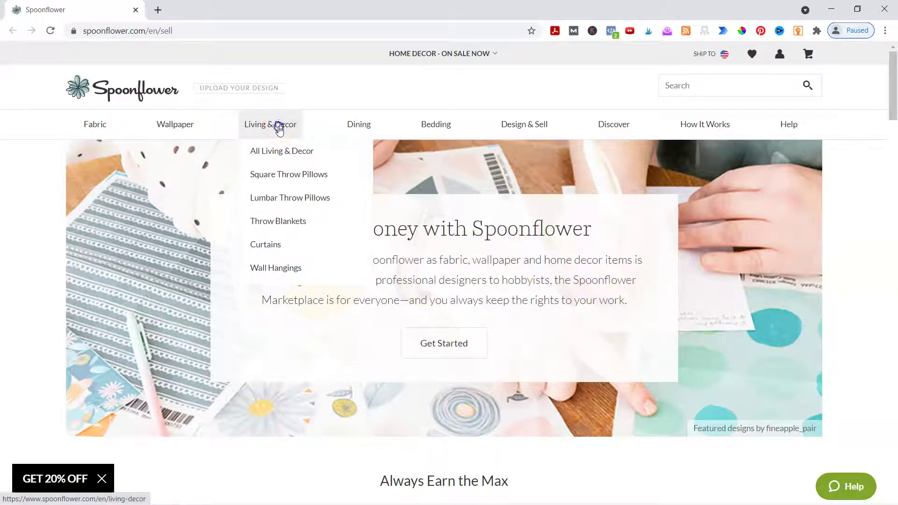
pyautogui.click(279, 129)
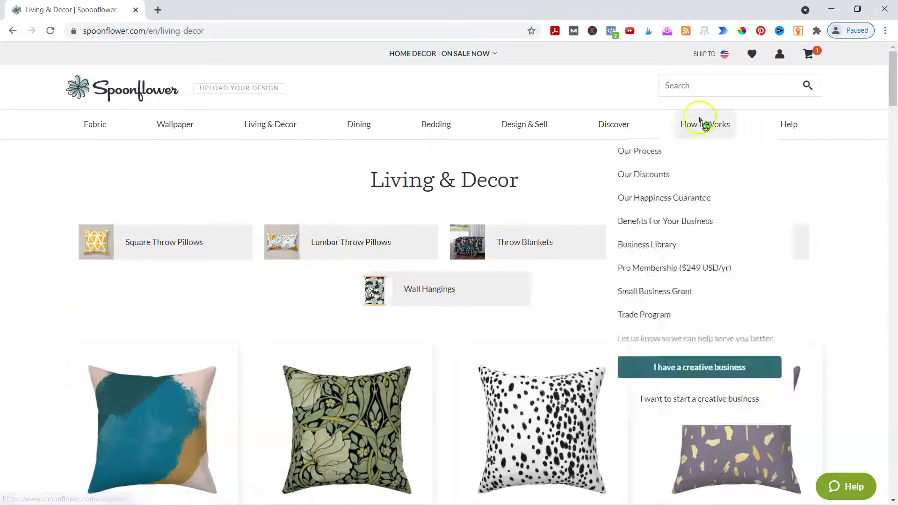
# Go to the account's own shop and open the purple galaxy with pink stars design
pyautogui.moveTo(780, 55)
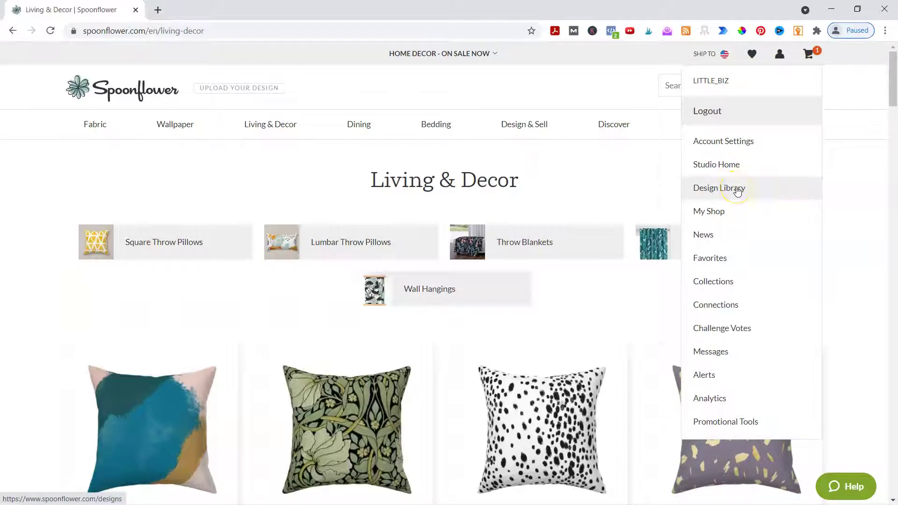
pyautogui.click(729, 211)
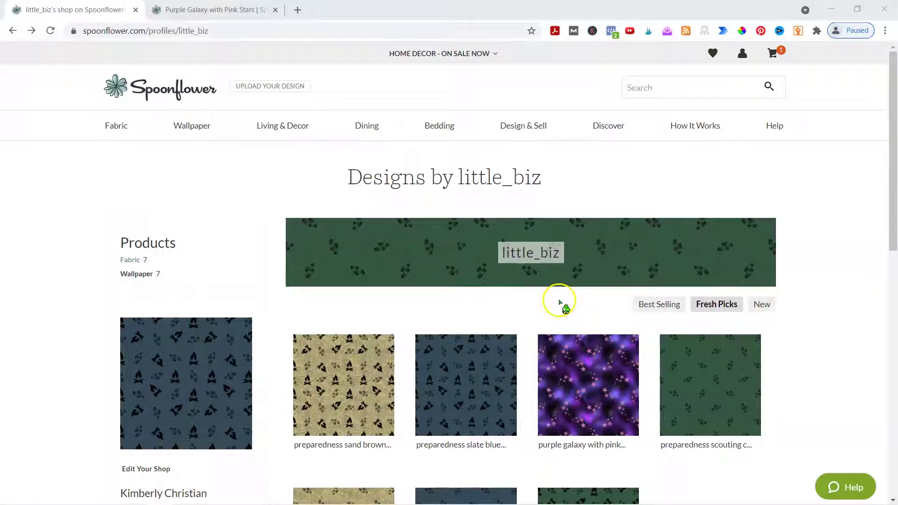
pyautogui.click(580, 384)
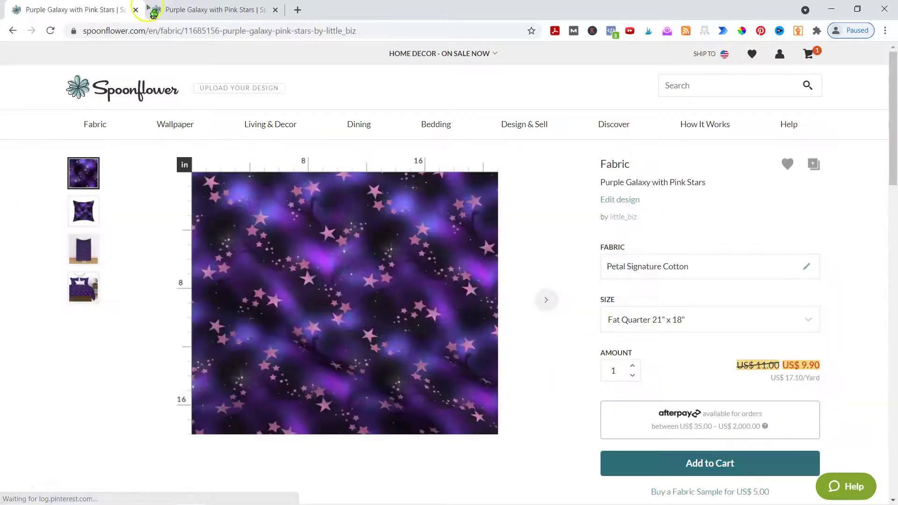
# Switch to the All Products page for Purple Galaxy with Pink Stars and examine its Wallpaper and Kitchen & Dining products
pyautogui.click(187, 8)
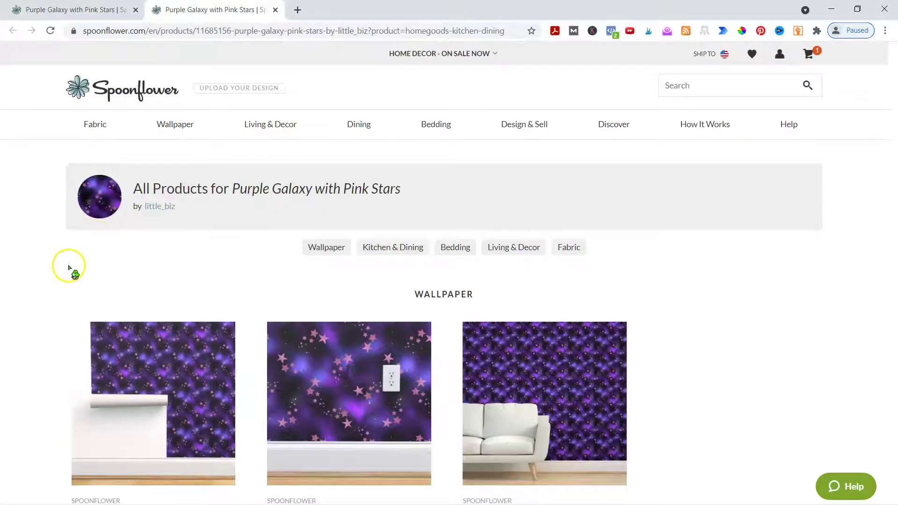
pyautogui.scroll(-2, 66, 269)
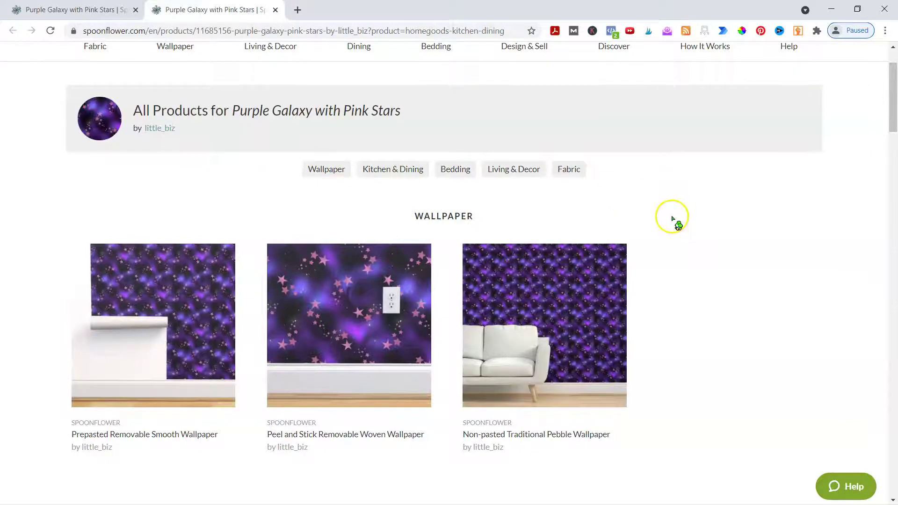
pyautogui.scroll(-2, 674, 220)
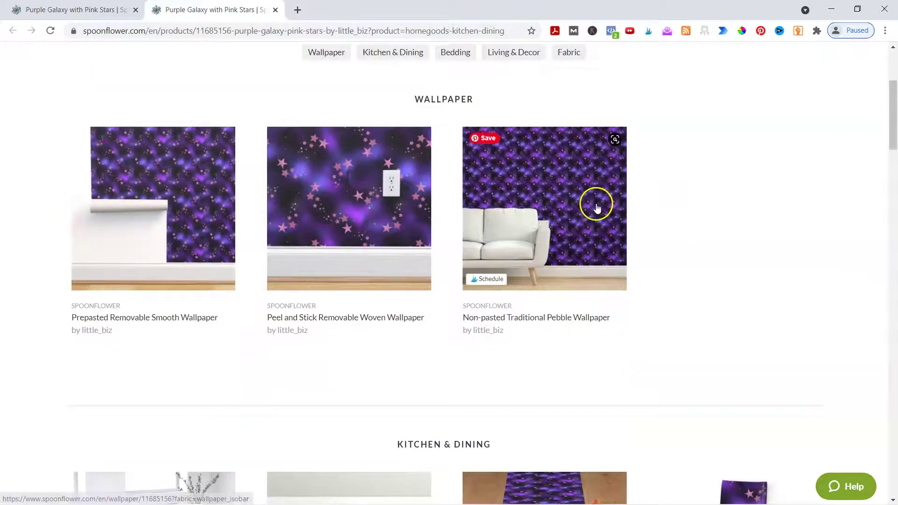
pyautogui.scroll(-2, 641, 211)
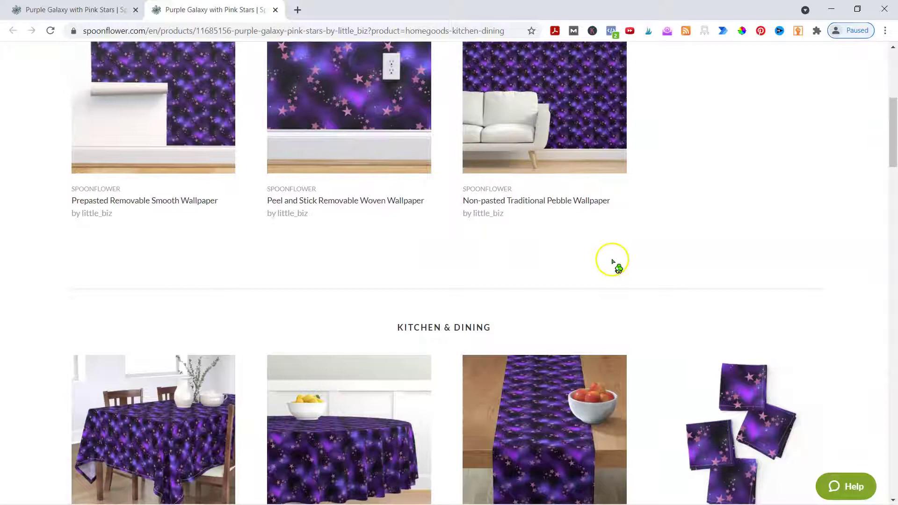
pyautogui.scroll(2, 613, 260)
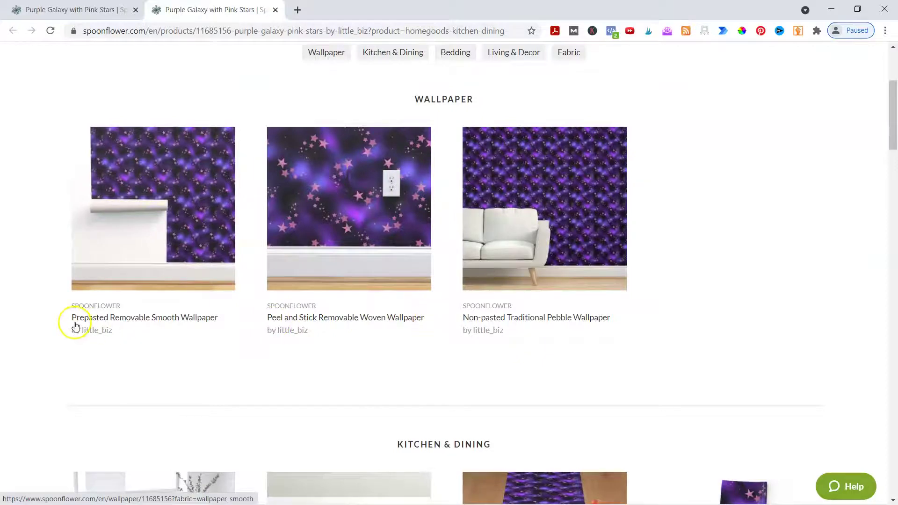
pyautogui.scroll(-7, 604, 225)
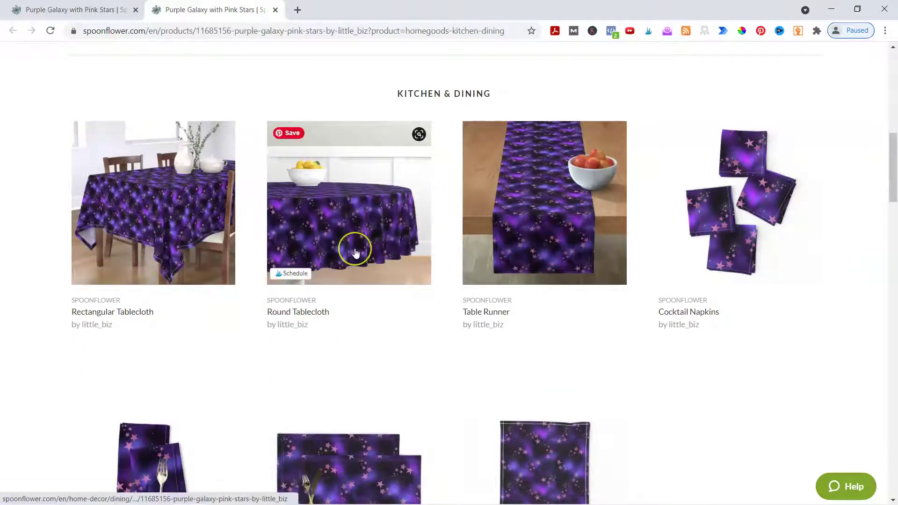
pyautogui.click(129, 244)
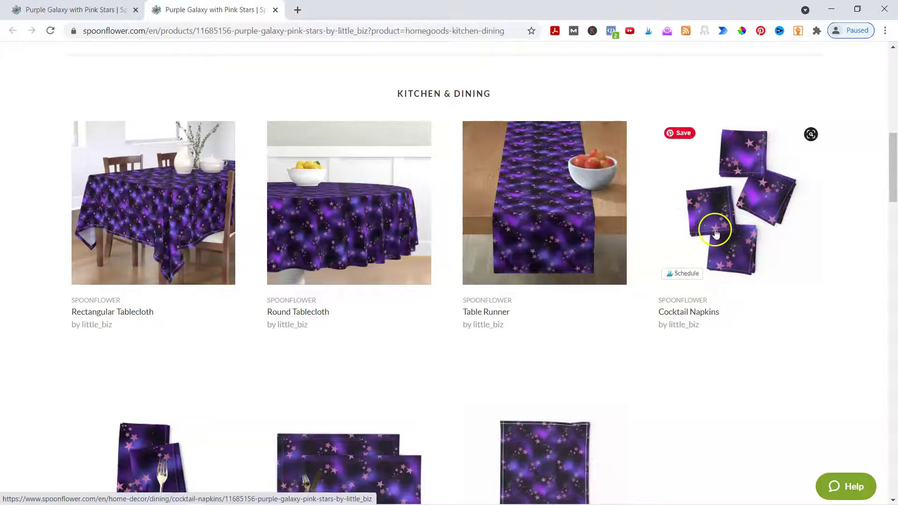
# Examine the remaining Kitchen & Dining items and the Bedding products offered with the purple galaxy design
pyautogui.scroll(-4, 732, 283)
pyautogui.scroll(-5, 572, 233)
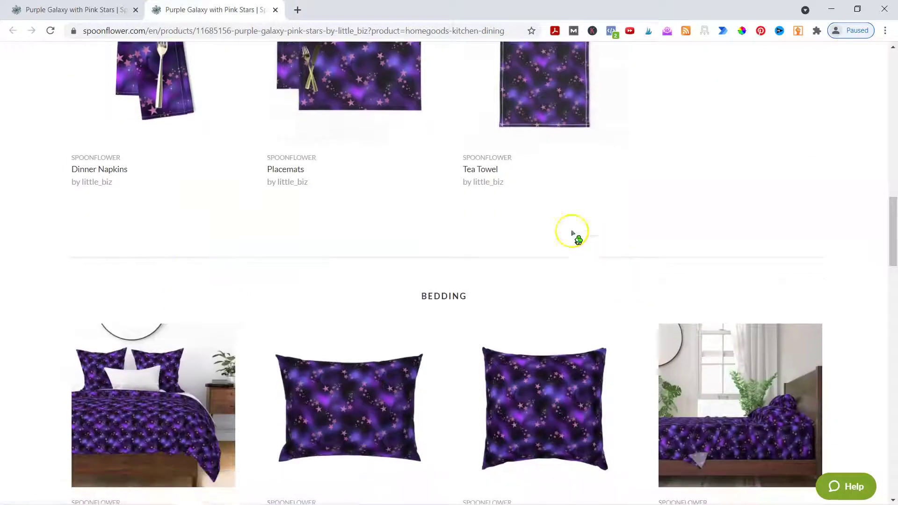
pyautogui.scroll(-3, 120, 254)
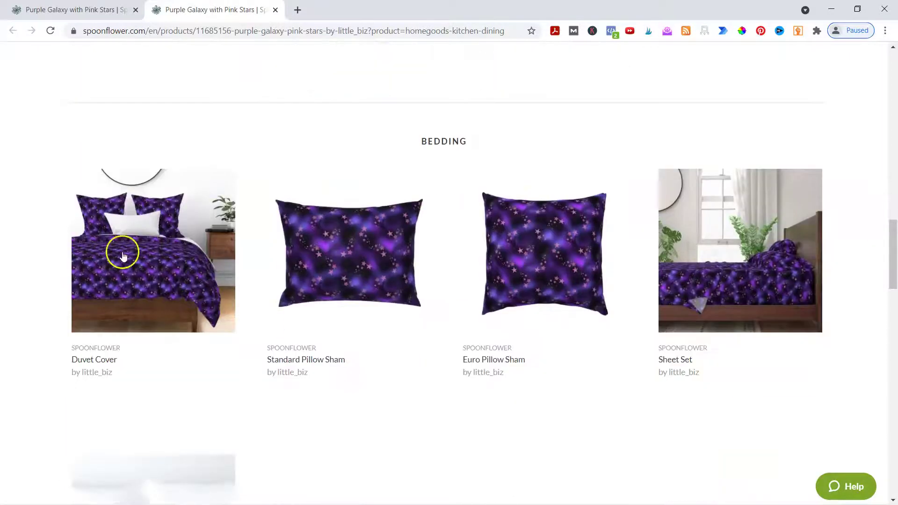
pyautogui.scroll(-3, 153, 313)
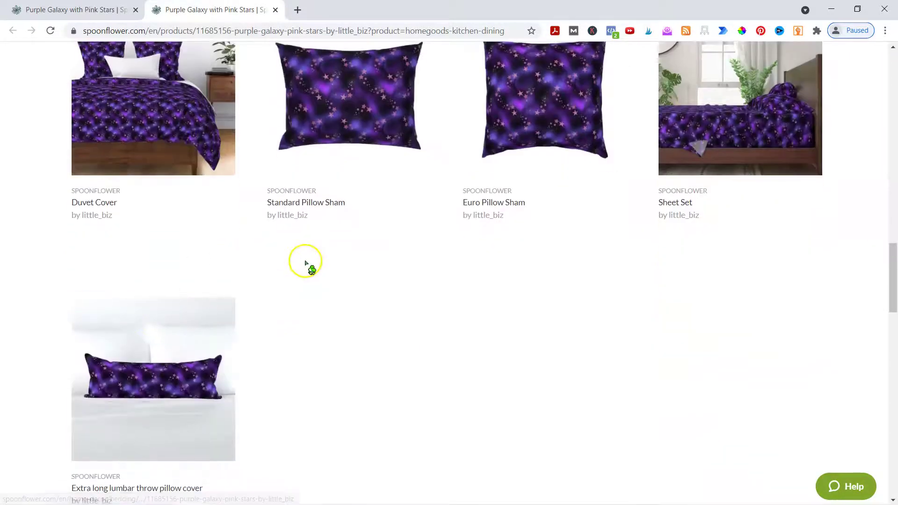
pyautogui.scroll(-3, 375, 316)
pyautogui.scroll(-4, 356, 300)
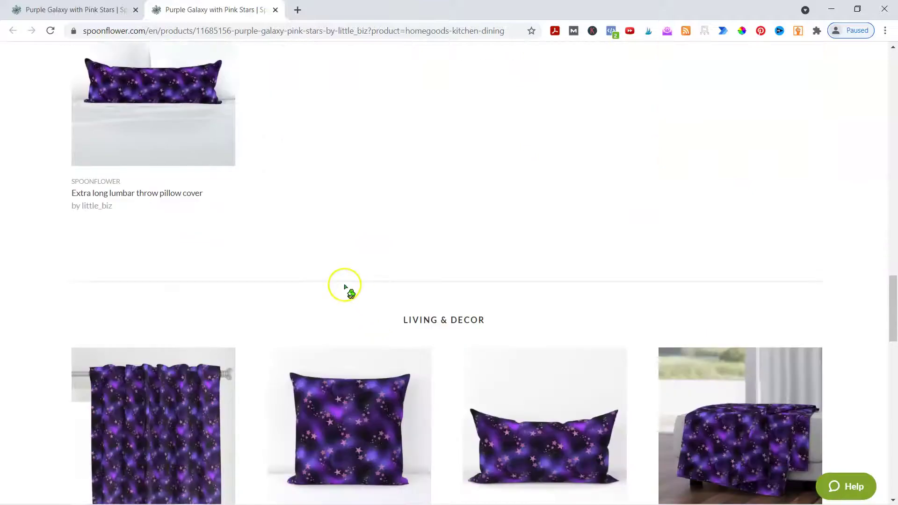
# Examine the Living & Decor products and the Fabric types offered with the purple galaxy design
pyautogui.scroll(-3, 225, 292)
pyautogui.scroll(-3, 254, 337)
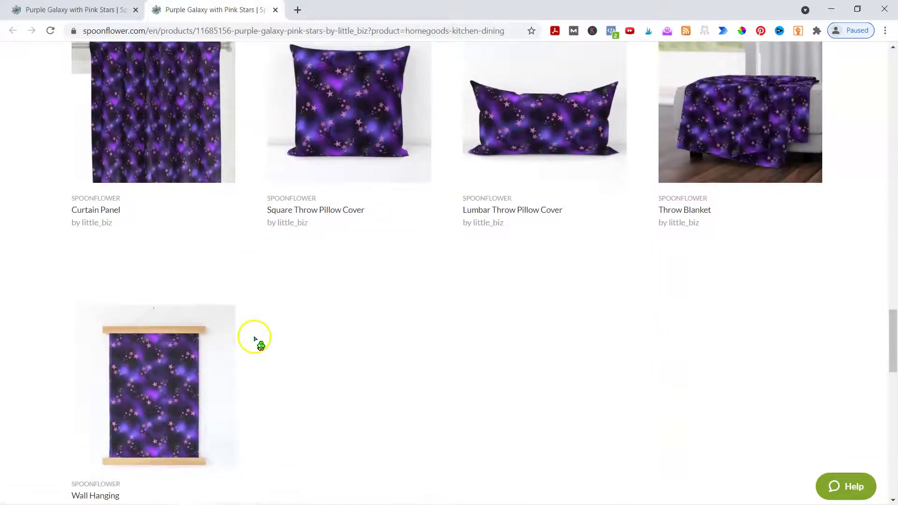
pyautogui.scroll(2, 255, 339)
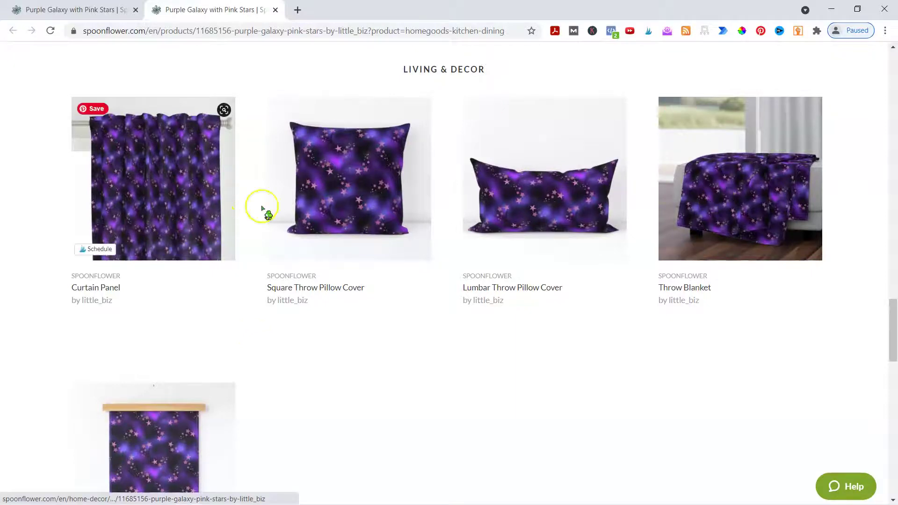
pyautogui.scroll(-4, 566, 202)
pyautogui.scroll(3, 161, 141)
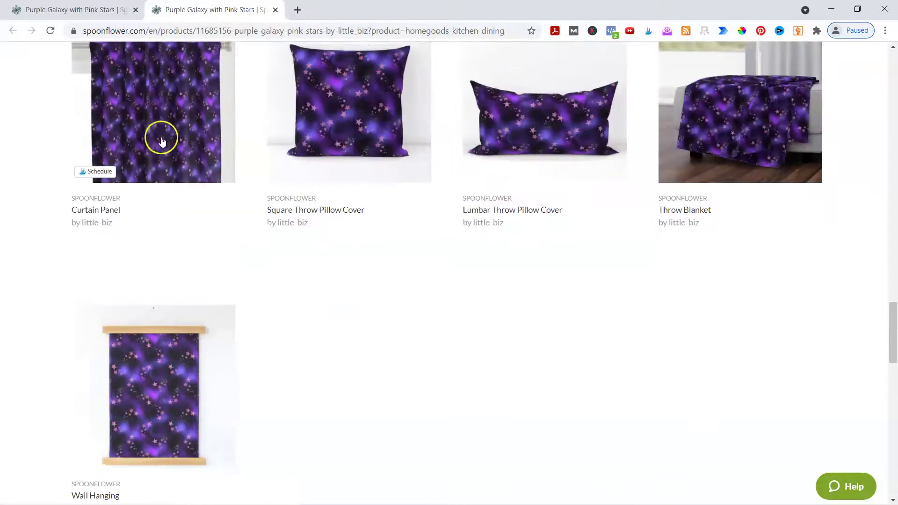
pyautogui.scroll(-5, 321, 266)
pyautogui.scroll(7, 325, 273)
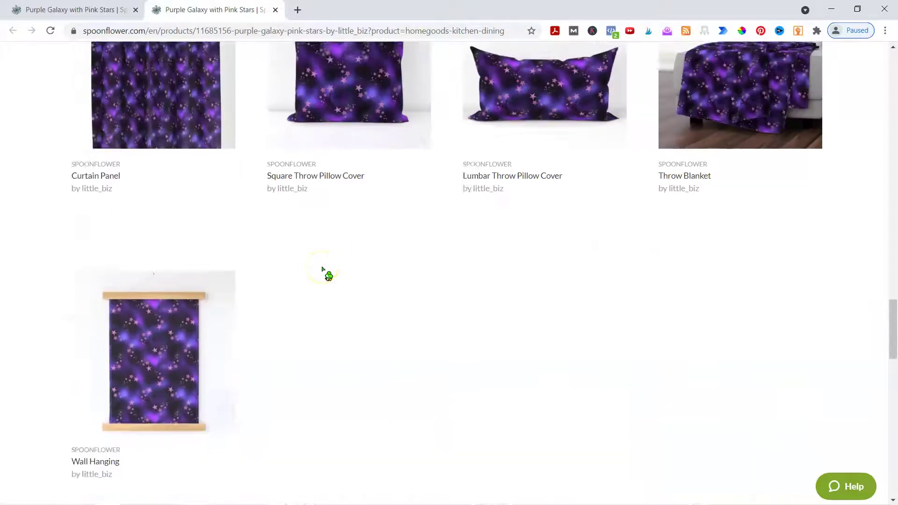
pyautogui.scroll(-12, 271, 321)
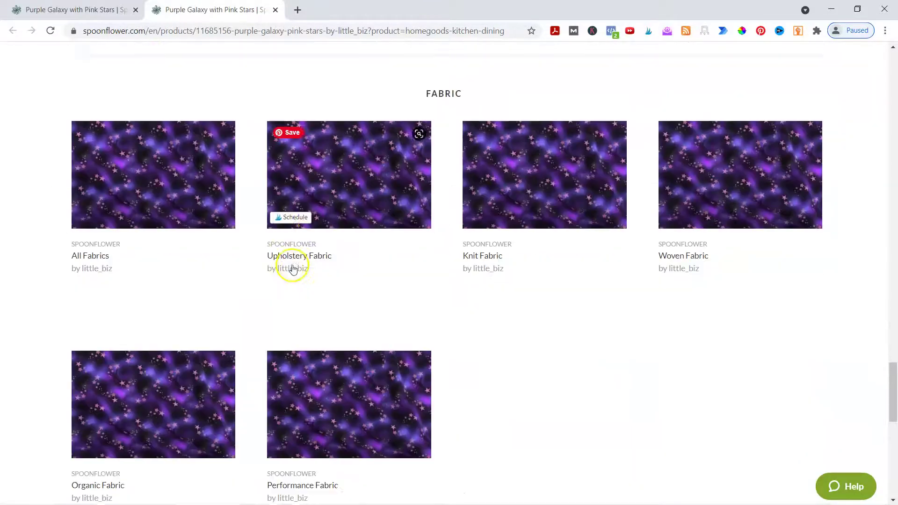
pyautogui.scroll(-8, 557, 166)
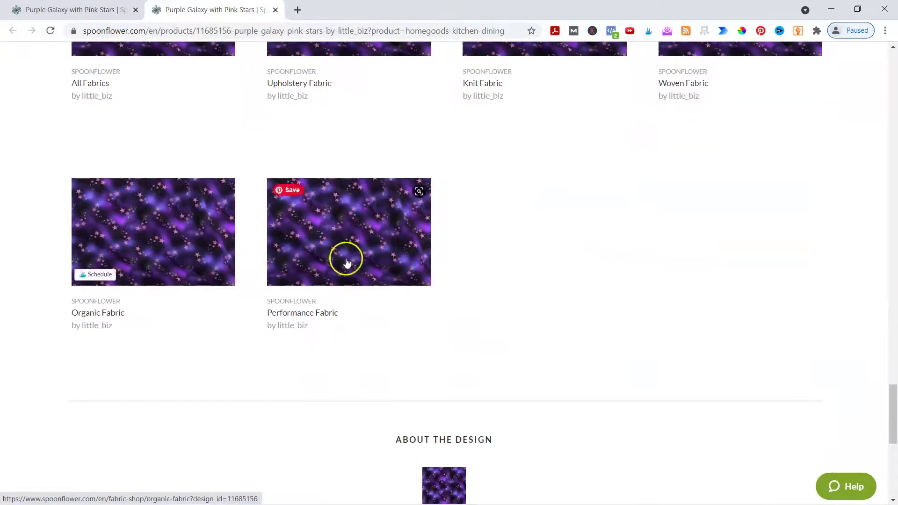
# Review the purple galaxy product sections again, from Fabric back to Wallpaper at the start of the page
pyautogui.scroll(18, 618, 276)
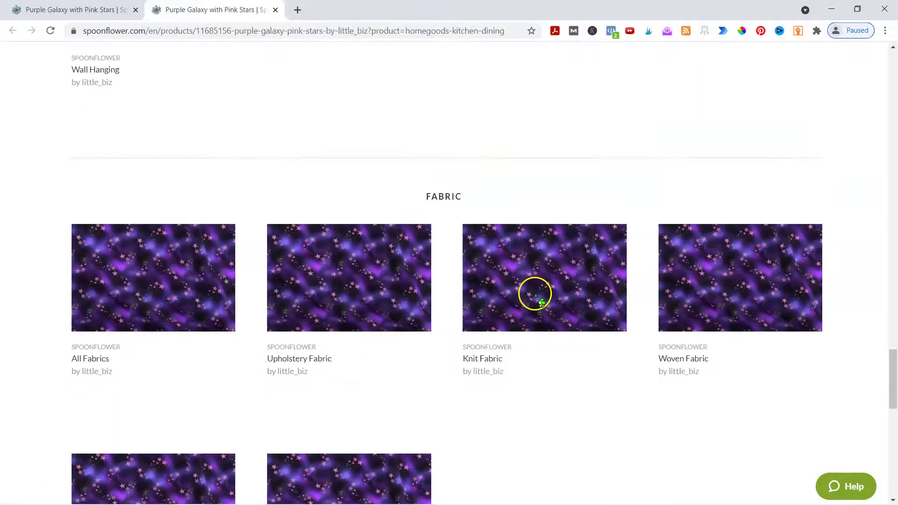
pyautogui.scroll(3, 532, 304)
pyautogui.scroll(-3, 526, 323)
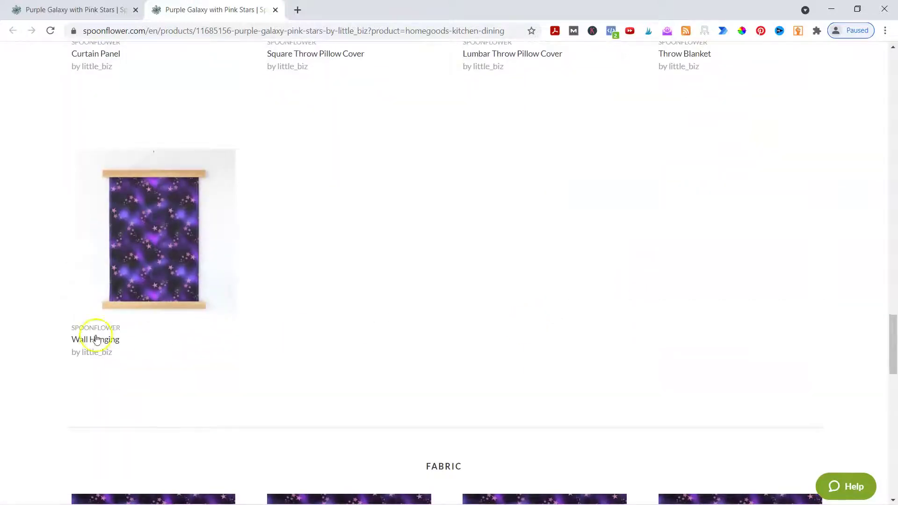
pyautogui.moveTo(164, 252)
pyautogui.scroll(6, 379, 299)
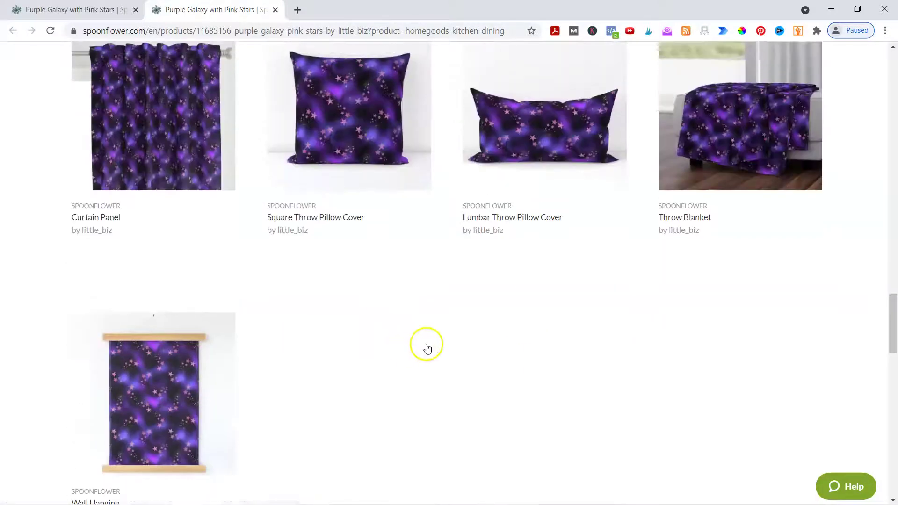
pyautogui.moveTo(807, 248)
pyautogui.moveTo(518, 255)
pyautogui.scroll(15, 518, 255)
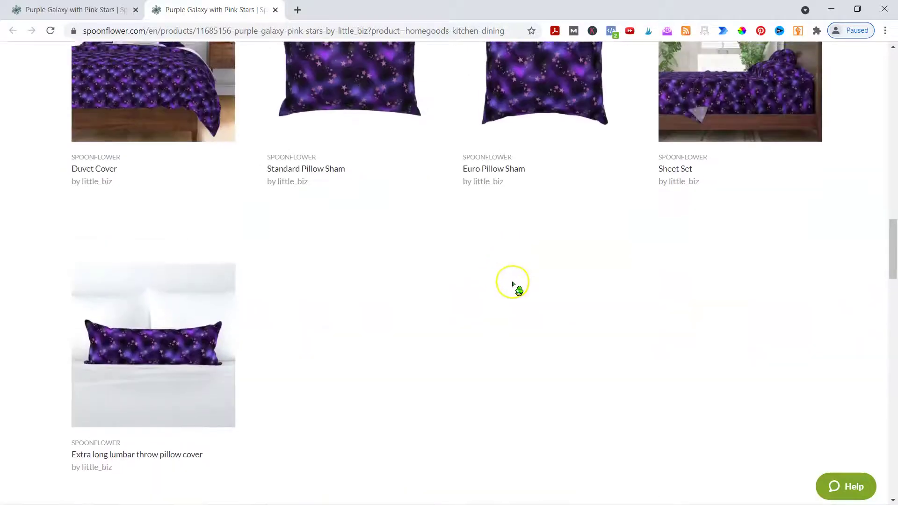
pyautogui.scroll(9, 440, 346)
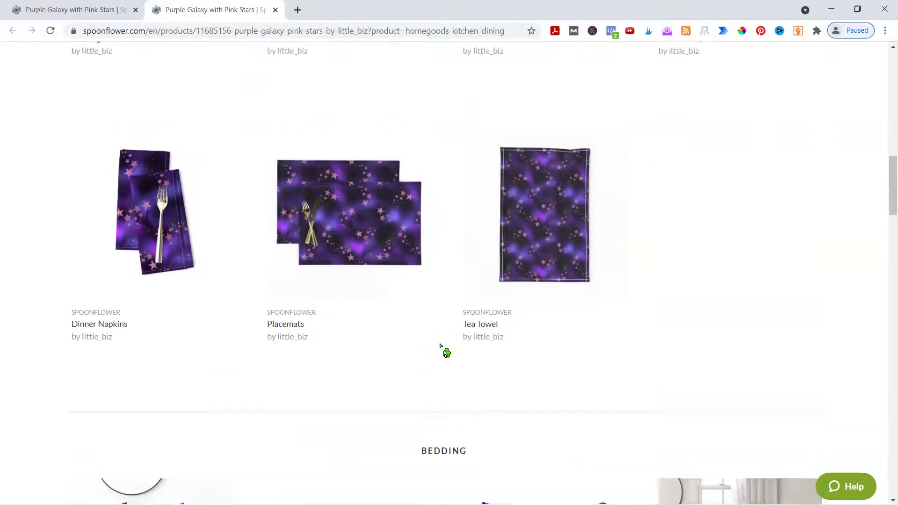
pyautogui.scroll(7, 440, 345)
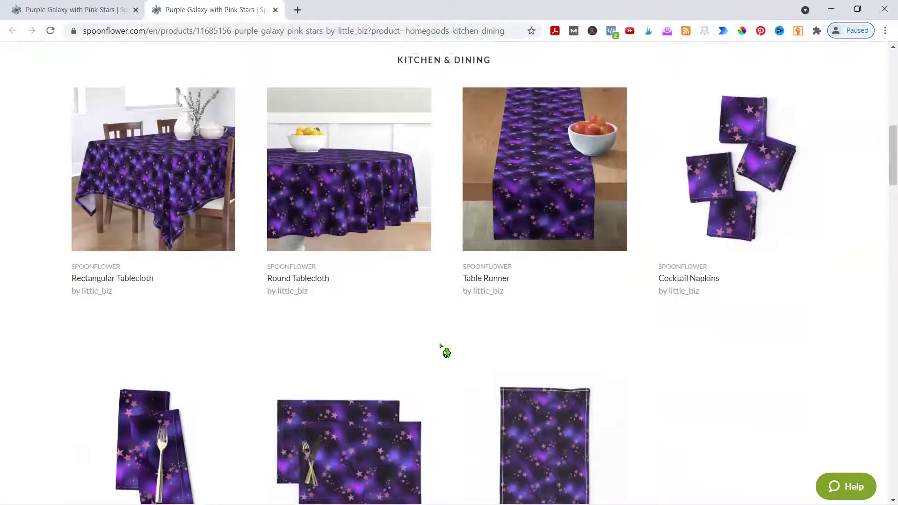
pyautogui.scroll(9, 440, 346)
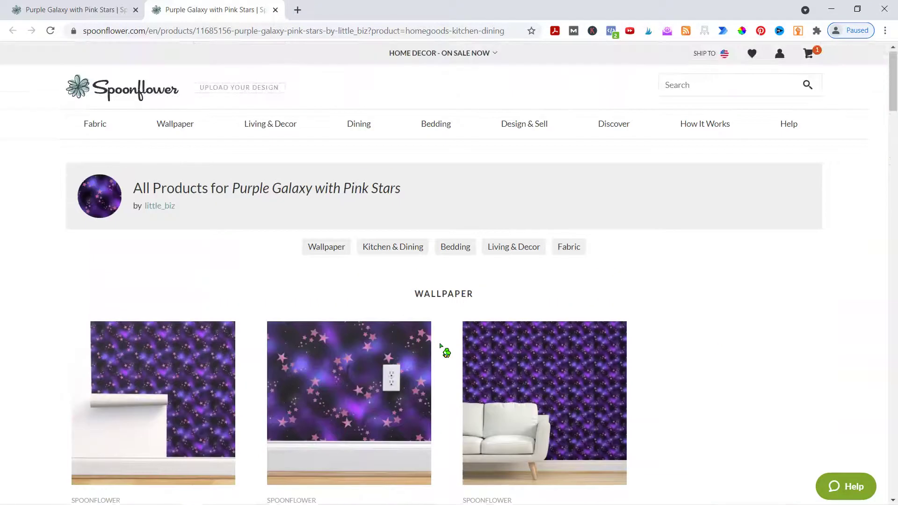
pyautogui.click(147, 258)
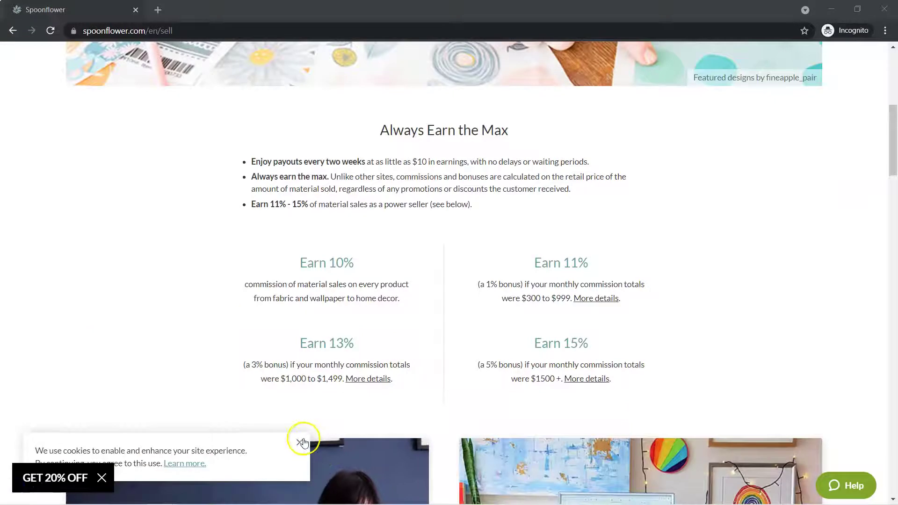
# Dismiss the cookie notice and 20% off offer, and highlight the text about commissions being based on the retail price
pyautogui.click(302, 441)
pyautogui.click(102, 478)
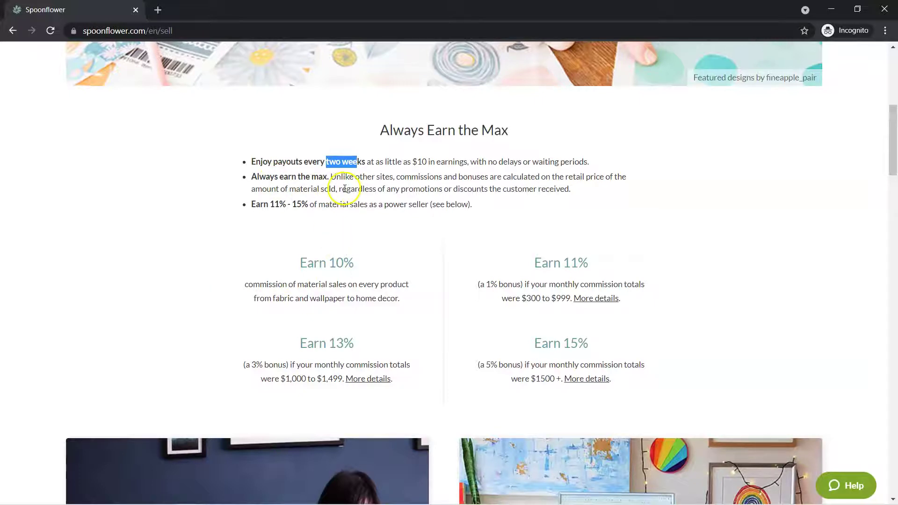
pyautogui.moveTo(569, 177); pyautogui.dragTo(611, 188)
pyautogui.moveTo(524, 194); pyautogui.dragTo(574, 187)
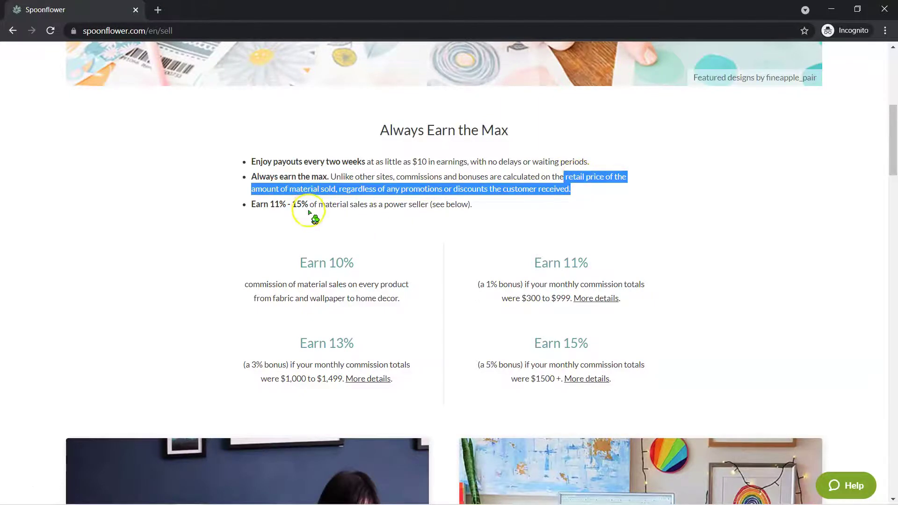
# Browse to the Fabric category and set the fabric of the Wild grasses design to Belgian Linen
pyautogui.scroll(8, 315, 219)
pyautogui.moveTo(93, 126)
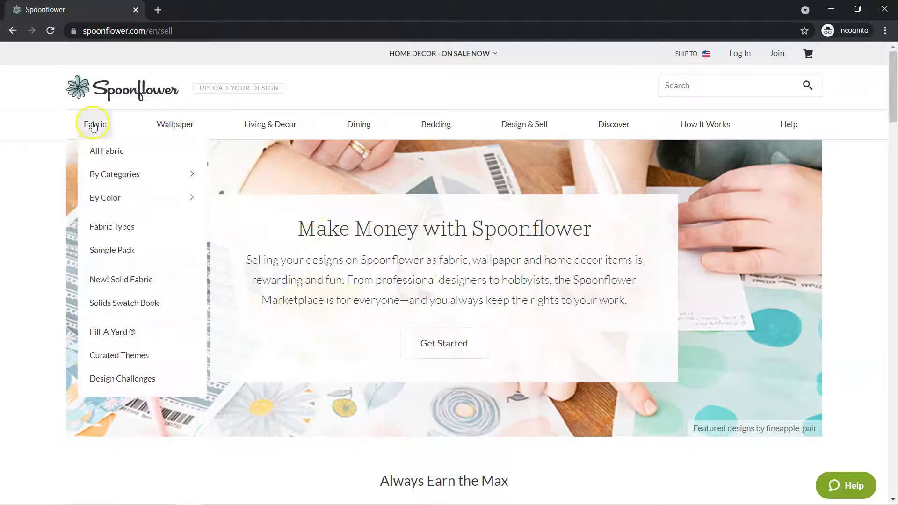
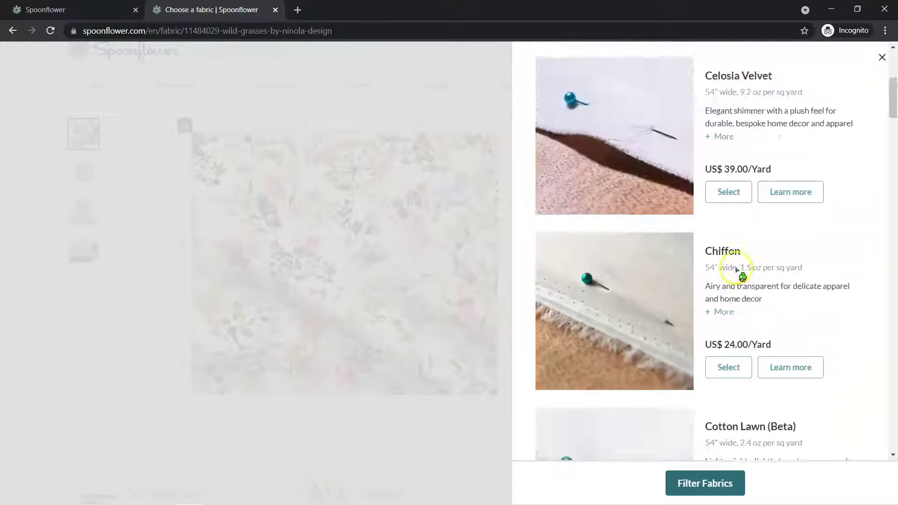
pyautogui.click(729, 174)
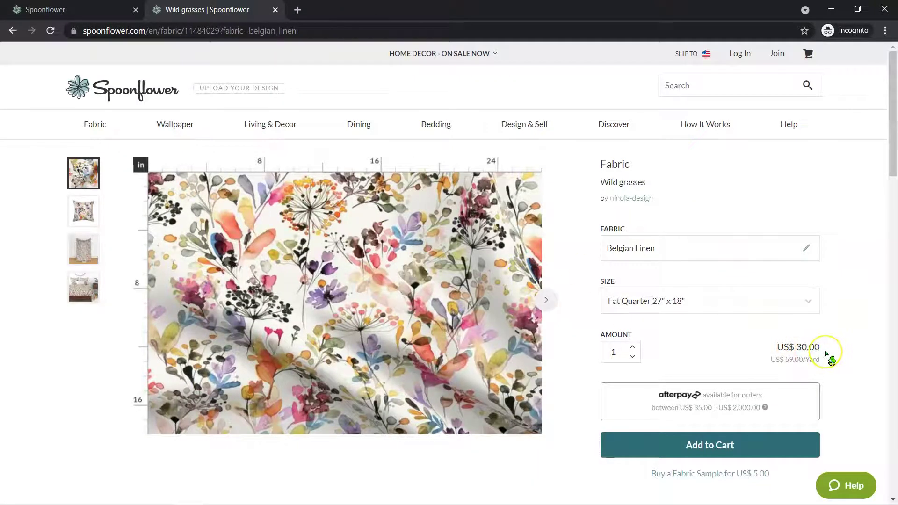
# Open the fabric choices for the Wild grasses design and compare the types and their prices per yard
pyautogui.click(804, 253)
pyautogui.scroll(-10, 700, 291)
pyautogui.scroll(-5, 701, 302)
pyautogui.scroll(3, 702, 299)
pyautogui.scroll(-1, 702, 299)
pyautogui.scroll(2, 701, 298)
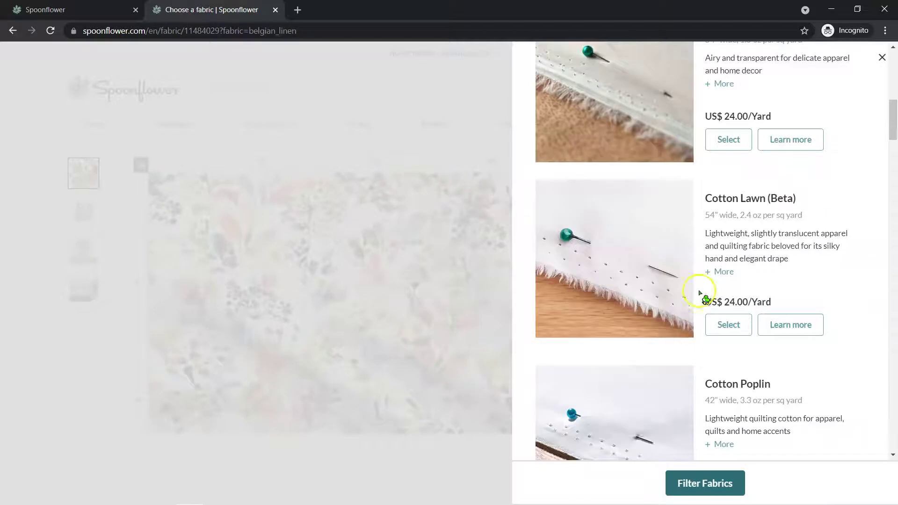
pyautogui.scroll(8, 702, 245)
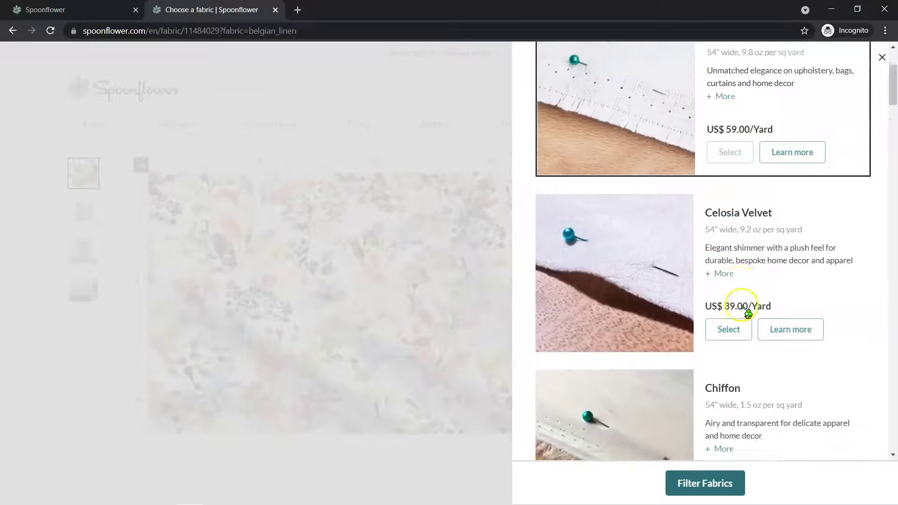
pyautogui.scroll(-9, 749, 311)
pyautogui.scroll(-4, 744, 309)
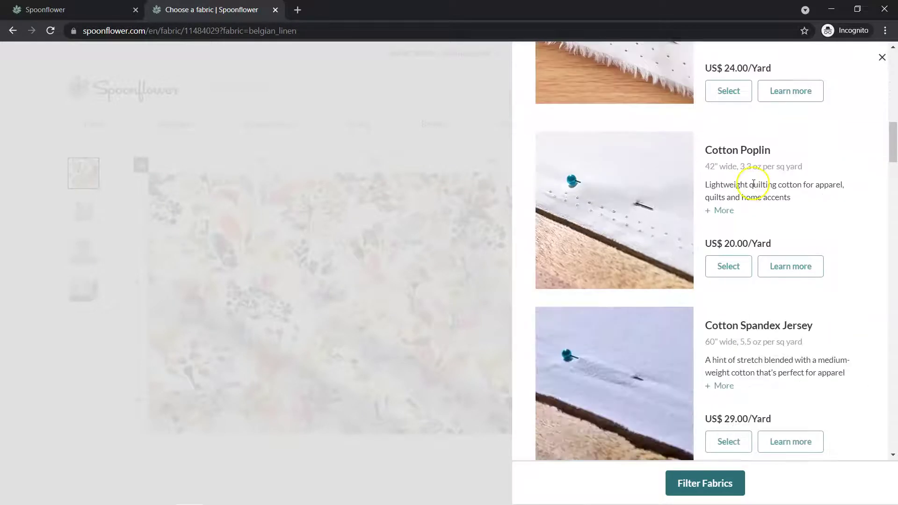
pyautogui.scroll(-8, 753, 185)
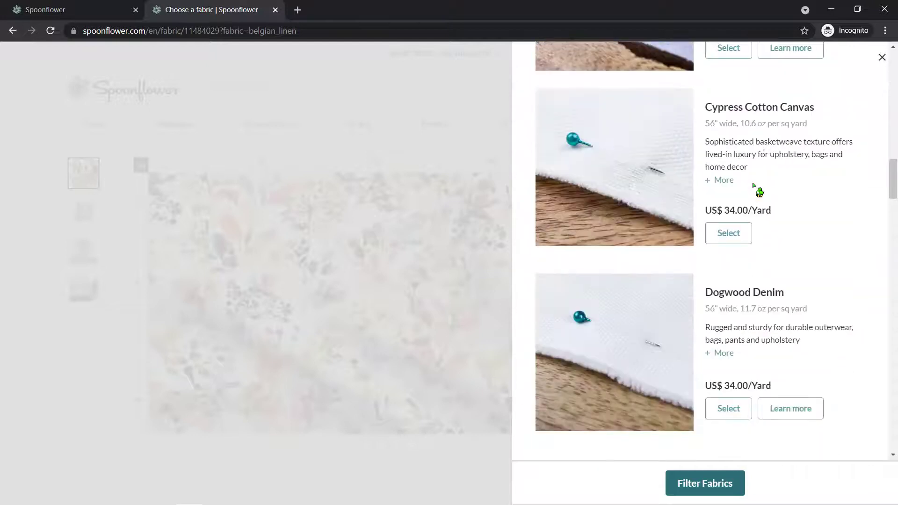
pyautogui.scroll(-5, 754, 186)
pyautogui.scroll(-6, 755, 186)
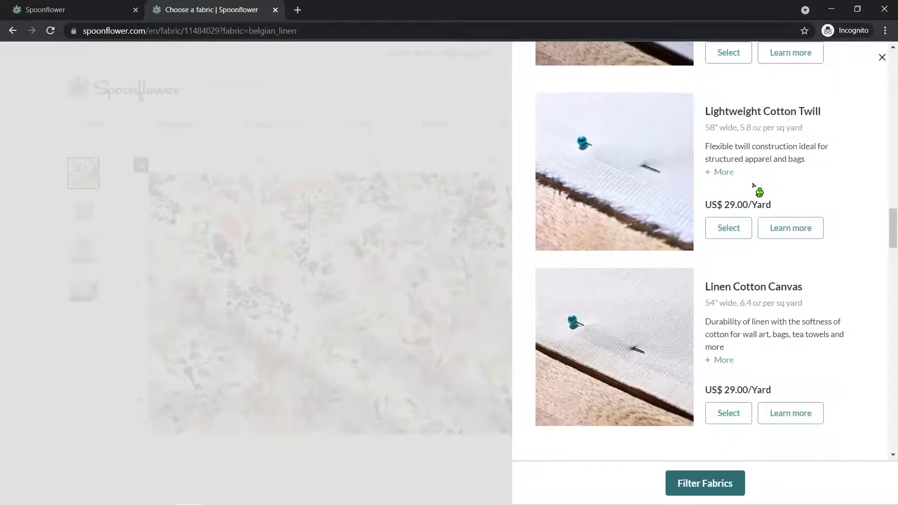
pyautogui.scroll(-10, 753, 186)
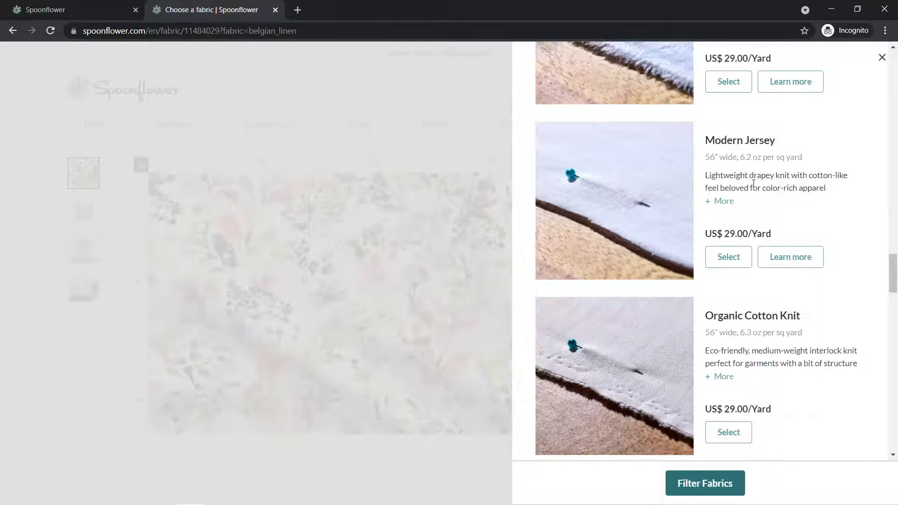
pyautogui.scroll(-8, 754, 186)
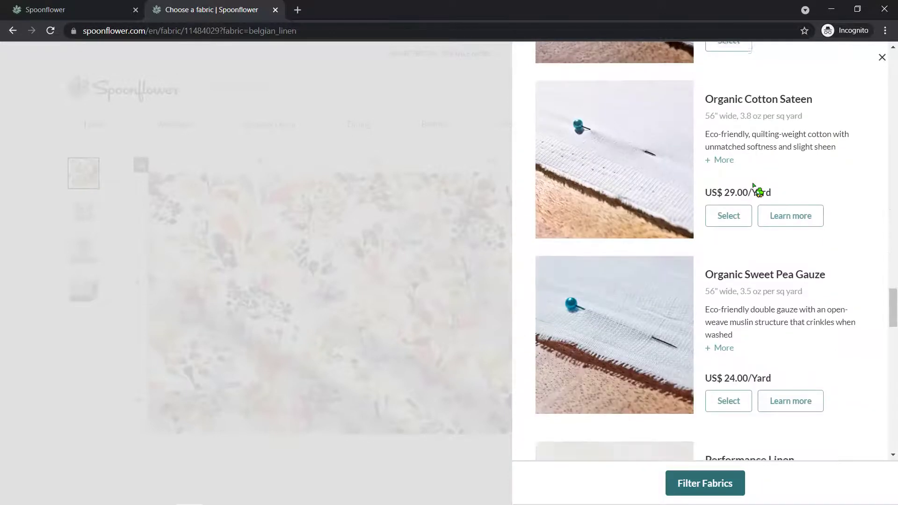
pyautogui.scroll(-9, 754, 186)
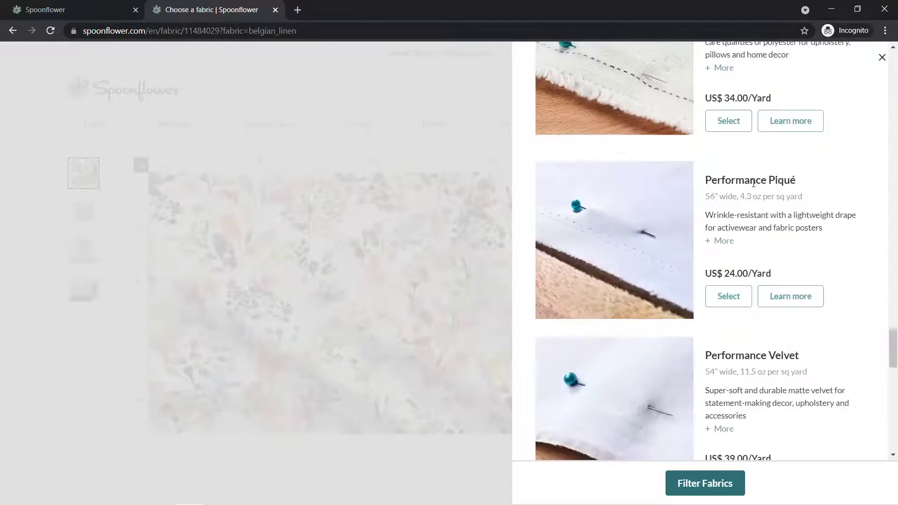
pyautogui.scroll(-10, 754, 183)
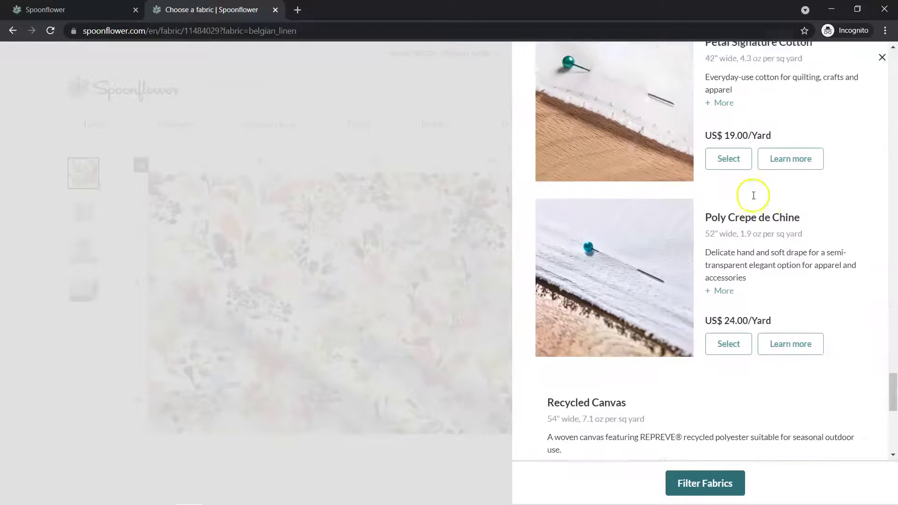
# Set the fabric of the Wild grasses design to Petal Signature Cotton
pyautogui.scroll(-1, 754, 196)
pyautogui.scroll(-3, 802, 201)
pyautogui.scroll(5, 801, 206)
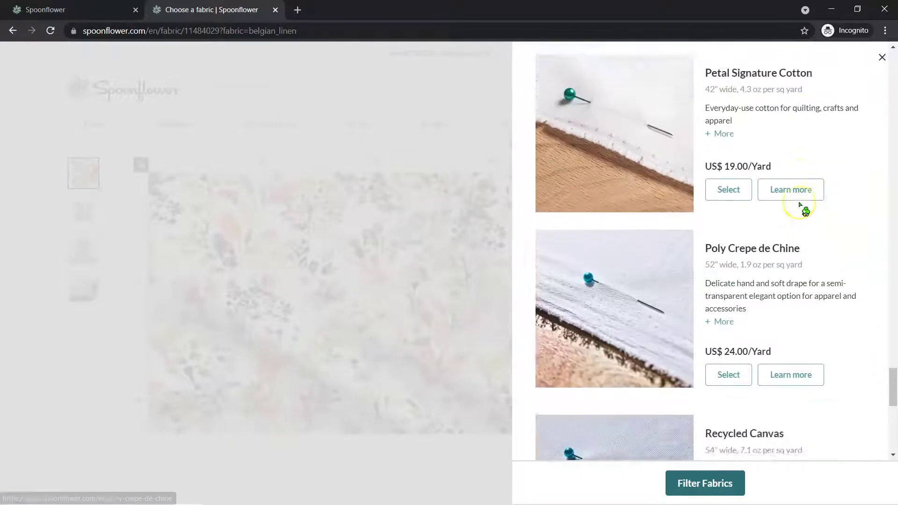
pyautogui.scroll(3, 802, 207)
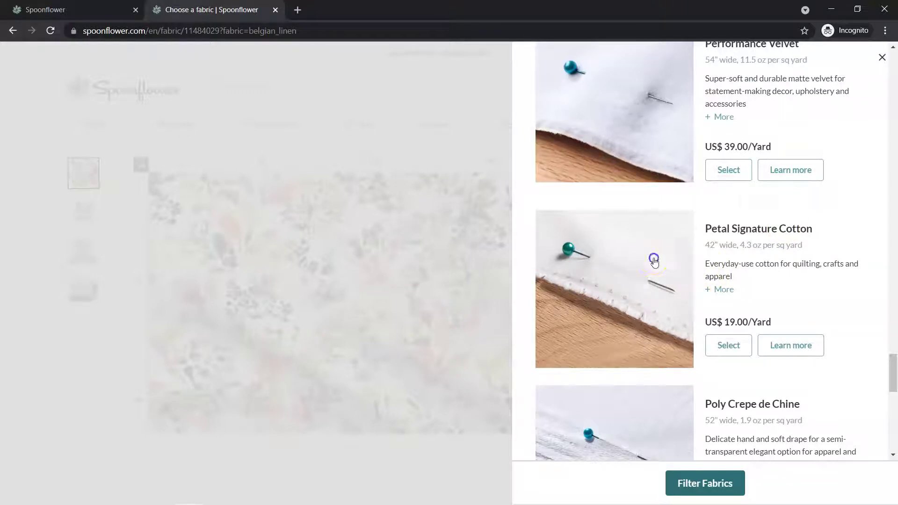
pyautogui.click(727, 345)
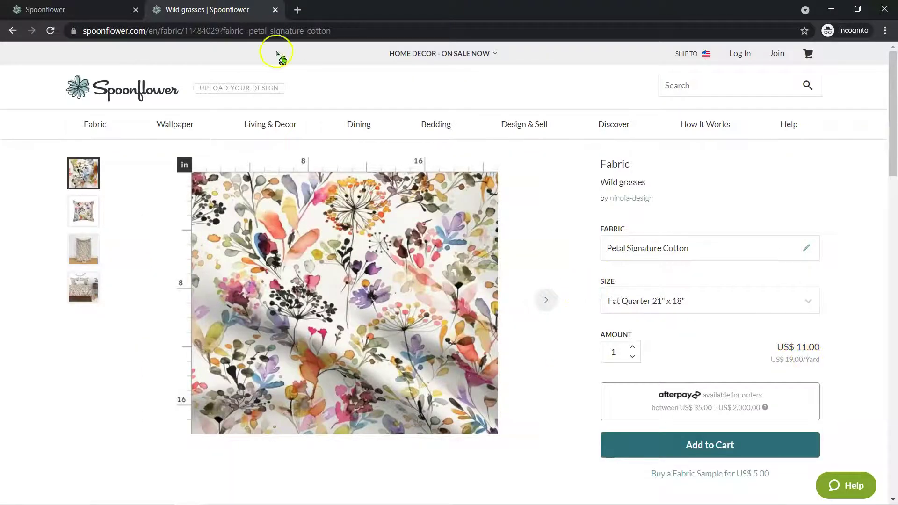
# Return to the Make Money with Spoonflower page and review the Always Earn the Max commission rates
pyautogui.click(100, 12)
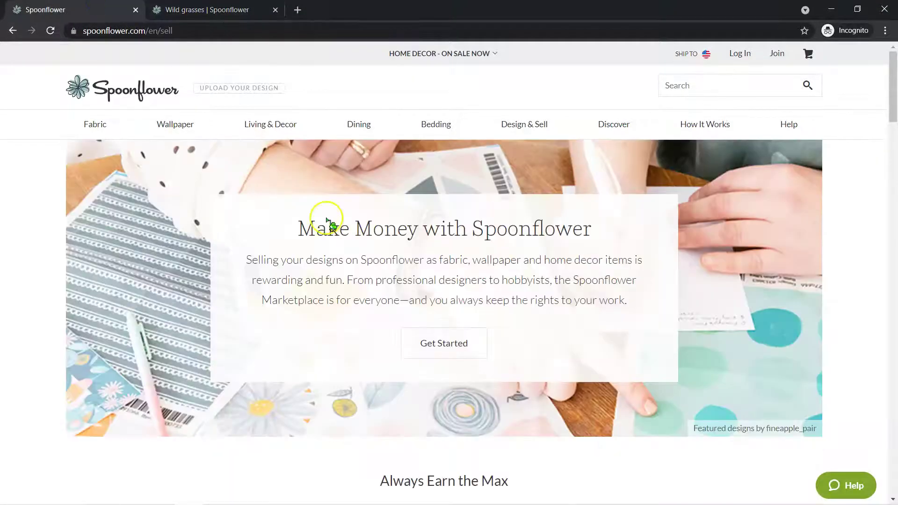
pyautogui.scroll(-6, 331, 220)
pyautogui.click(508, 231)
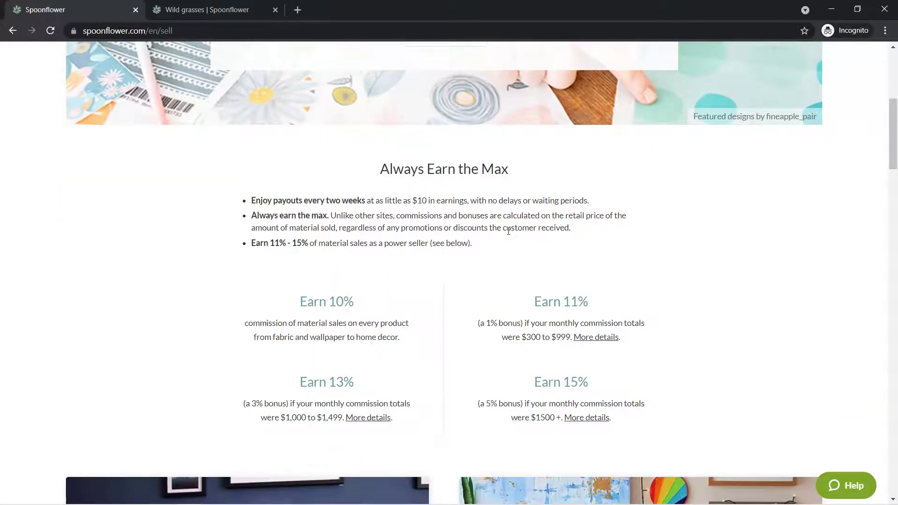
# Switch to Calculator, work out the 10% commission as 11 × 0.1, and close it
pyautogui.press('XF86Calculator')
pyautogui.write('11')
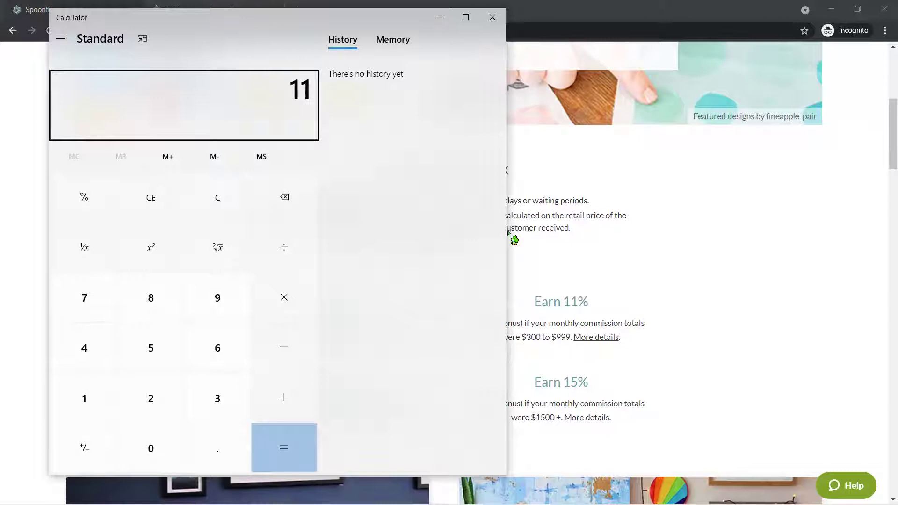
pyautogui.write(' × 0.1')
pyautogui.press('Return')
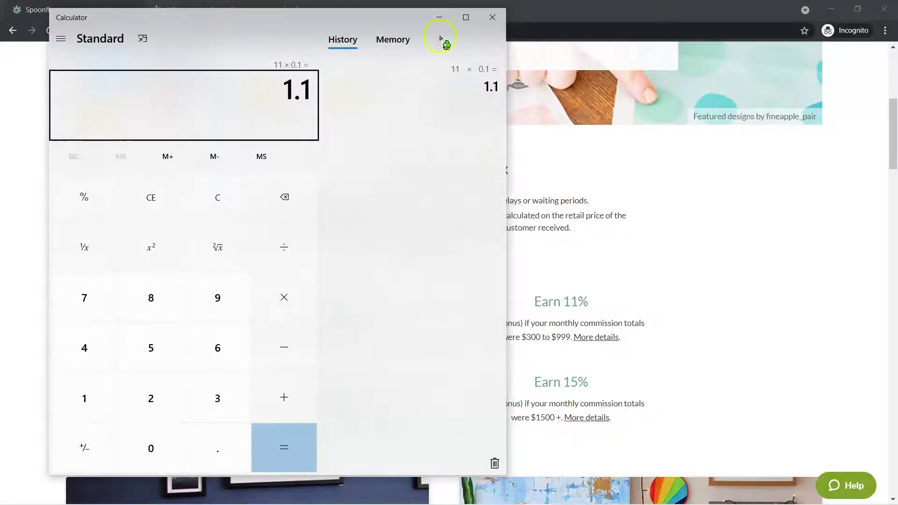
pyautogui.click(492, 18)
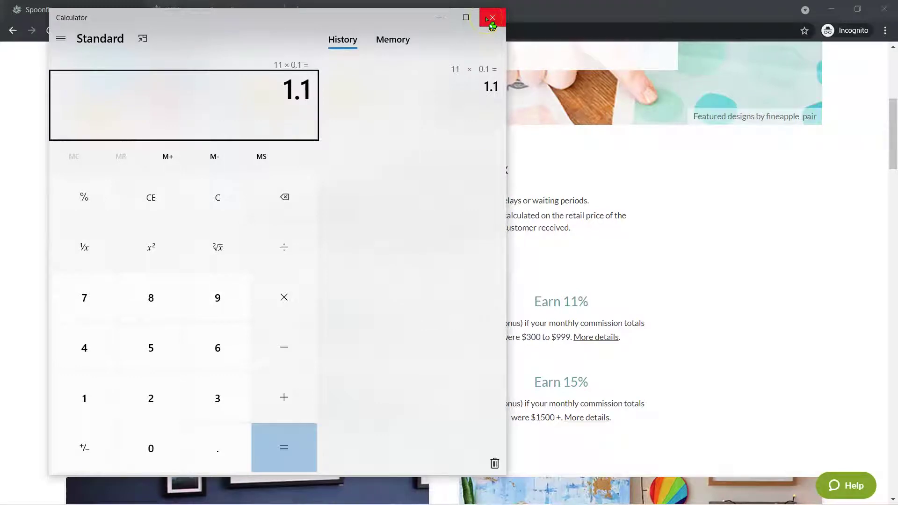
pyautogui.click(492, 19)
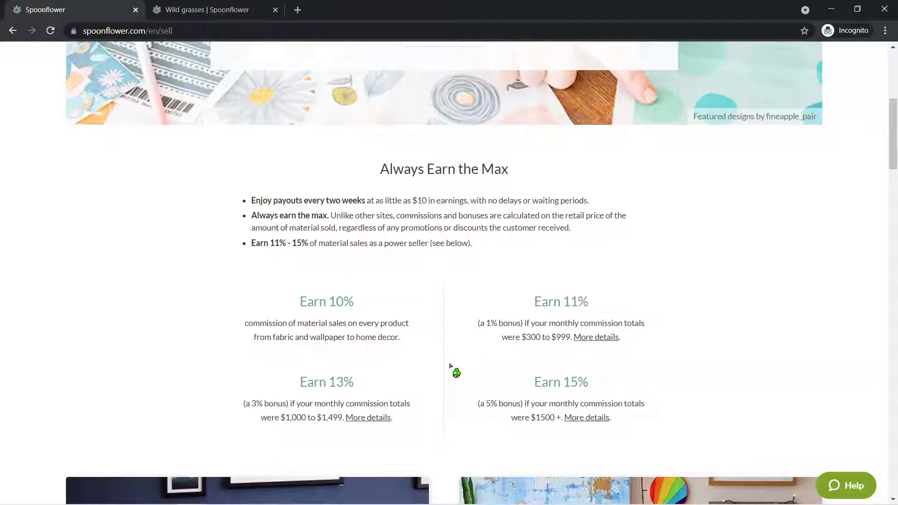
# Go back to the Wild grasses page, open the Placemats category under Dining, and browse its designs
pyautogui.click(189, 16)
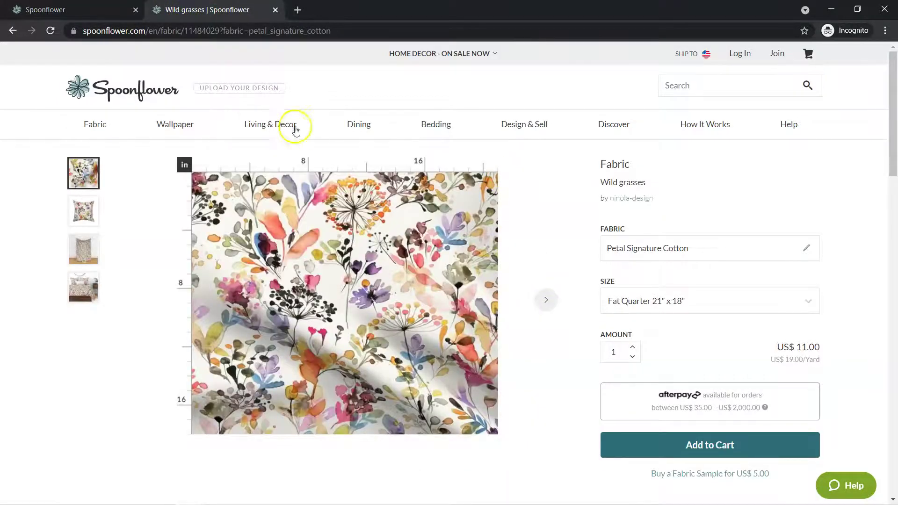
pyautogui.moveTo(375, 124)
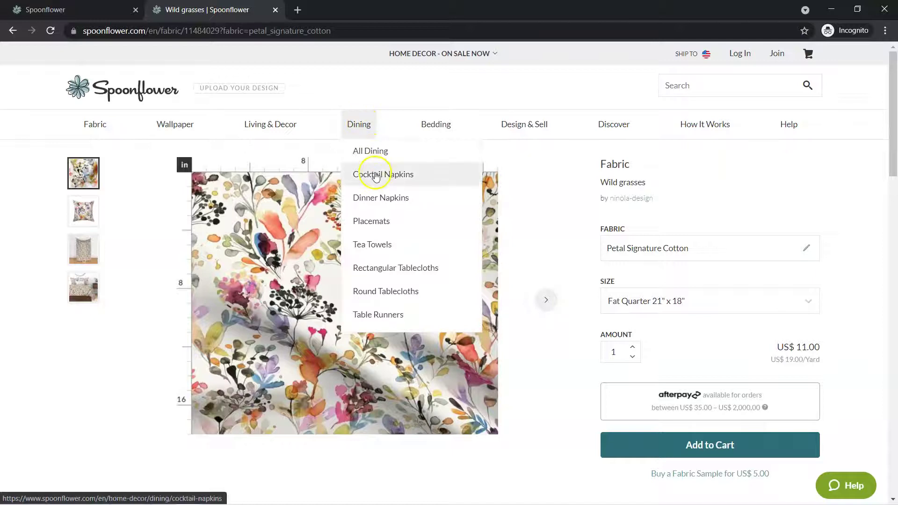
pyautogui.click(375, 224)
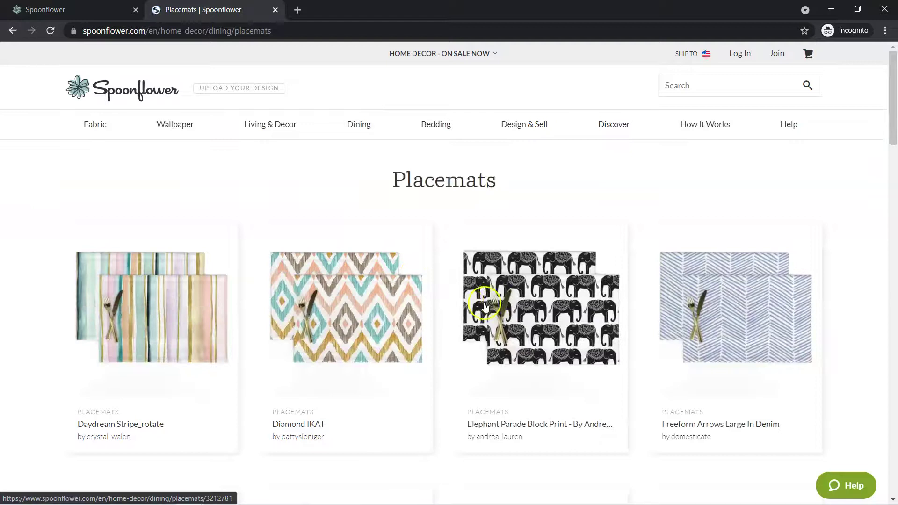
pyautogui.scroll(-4, 455, 299)
pyautogui.scroll(-5, 453, 299)
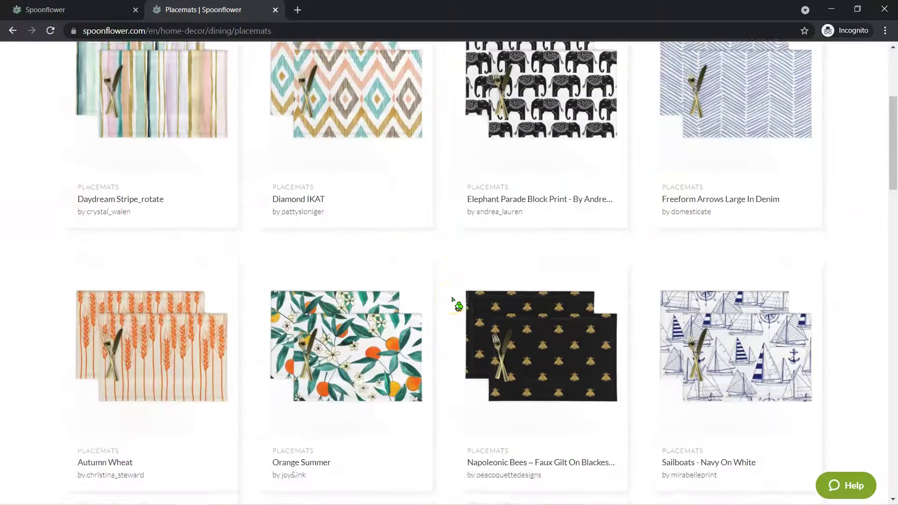
pyautogui.scroll(-8, 453, 299)
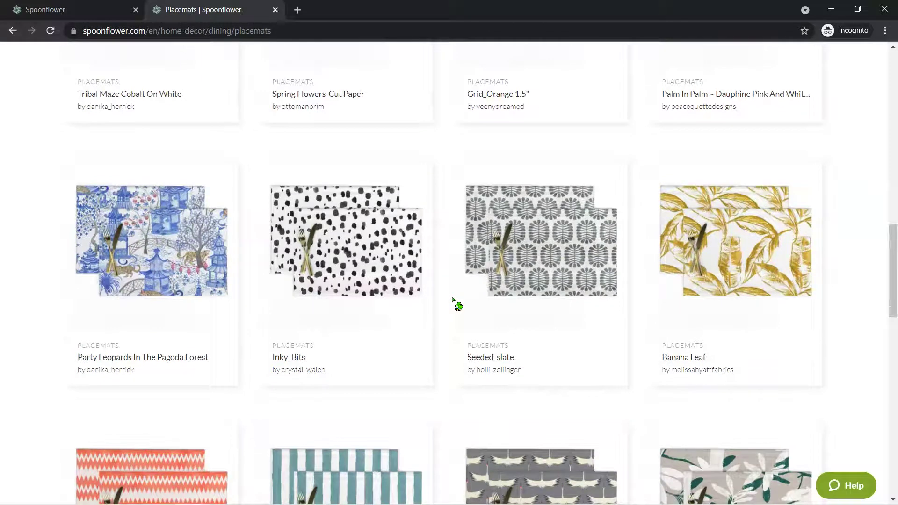
# Open the Party Leopards in the Pagoda Forest placemats and review their fabric, size and price
pyautogui.scroll(-2, 455, 301)
pyautogui.scroll(2, 241, 249)
pyautogui.click(205, 227)
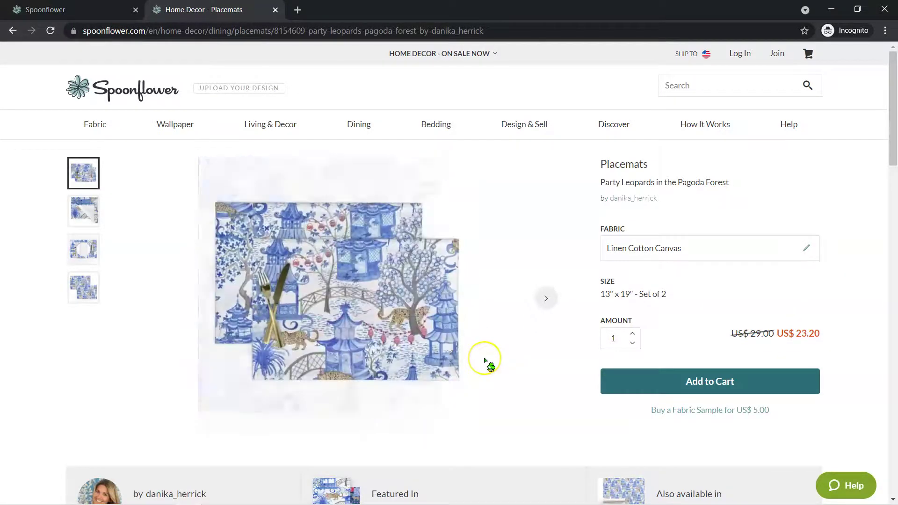
pyautogui.scroll(-2, 487, 367)
pyautogui.scroll(1, 653, 324)
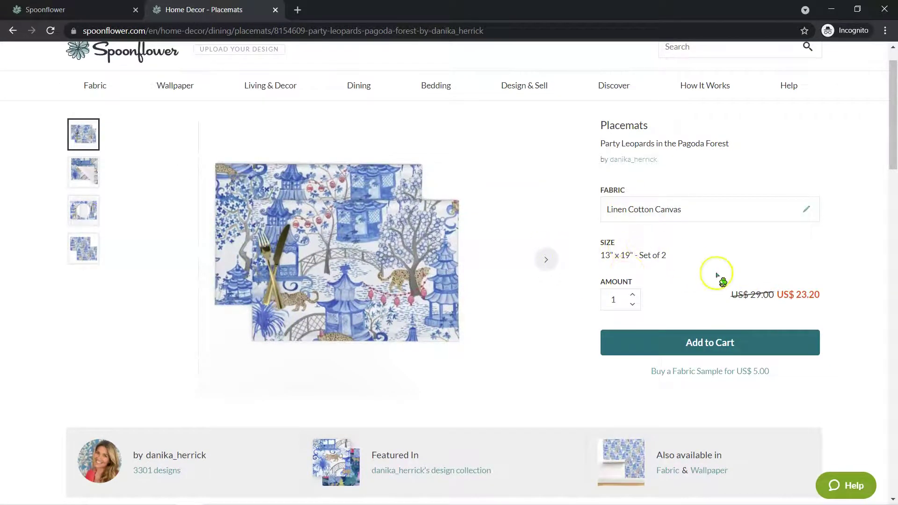
# Return to the Placemats listing and browse more designs before going back to its start
pyautogui.click(14, 31)
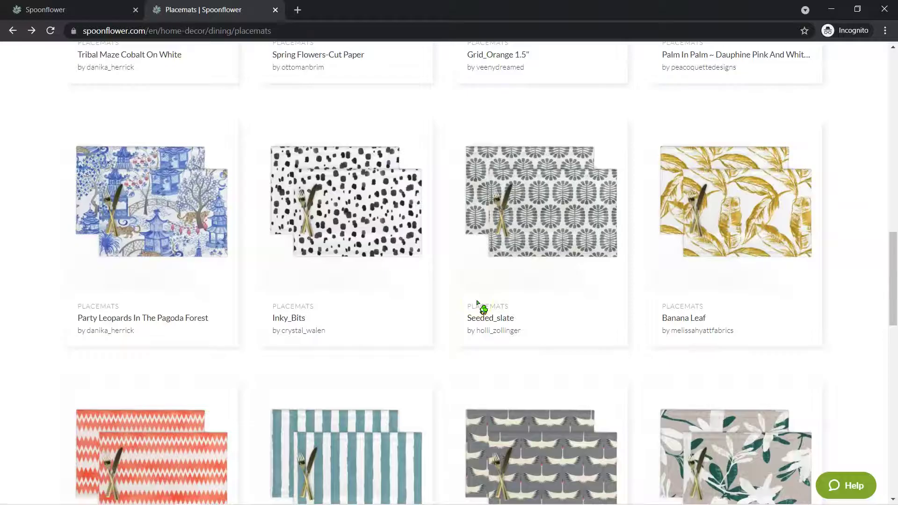
pyautogui.scroll(-9, 453, 323)
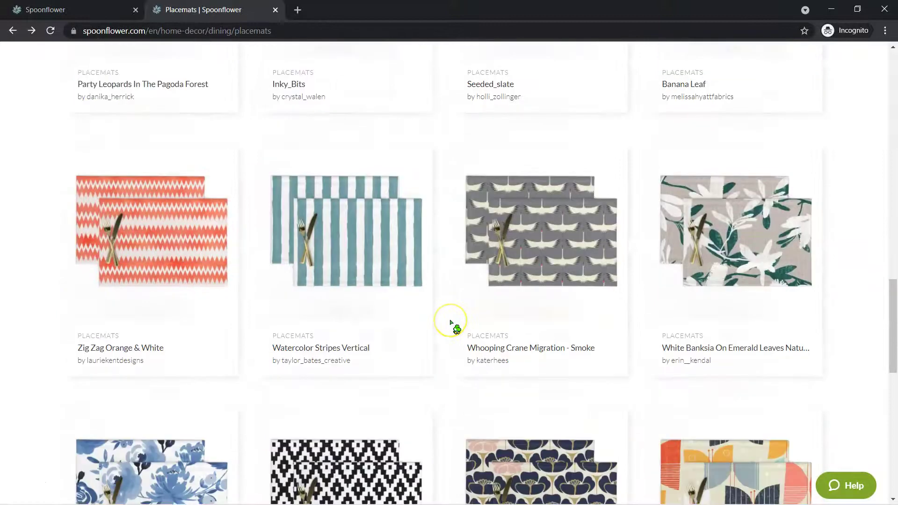
pyautogui.scroll(-5, 452, 326)
pyautogui.scroll(17, 444, 318)
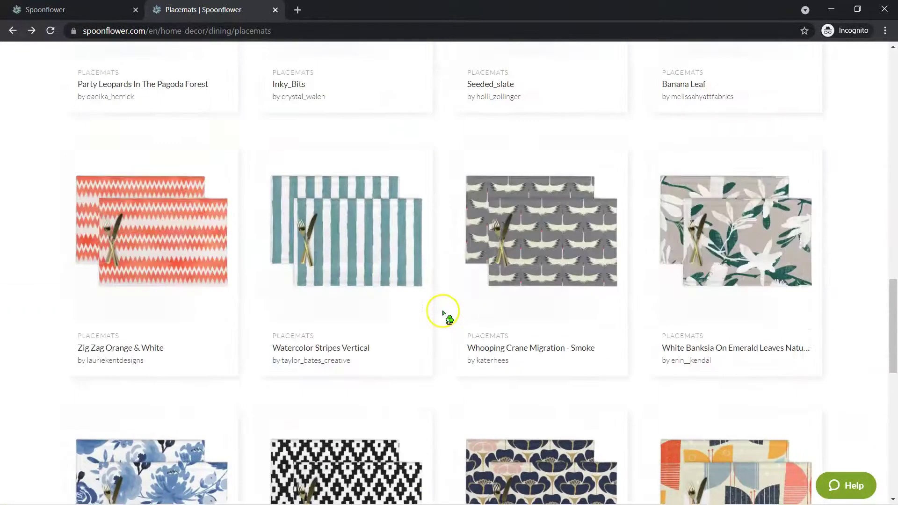
pyautogui.scroll(15, 444, 316)
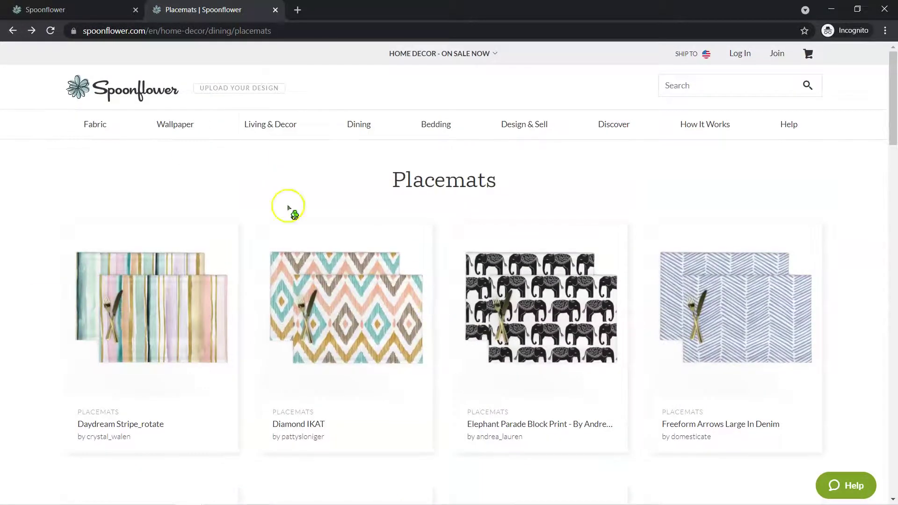
# Browse to Lumbar Throw Pillows under Living & Decor and open the Marks and Color Blocks /04 pillow cover
pyautogui.moveTo(270, 123)
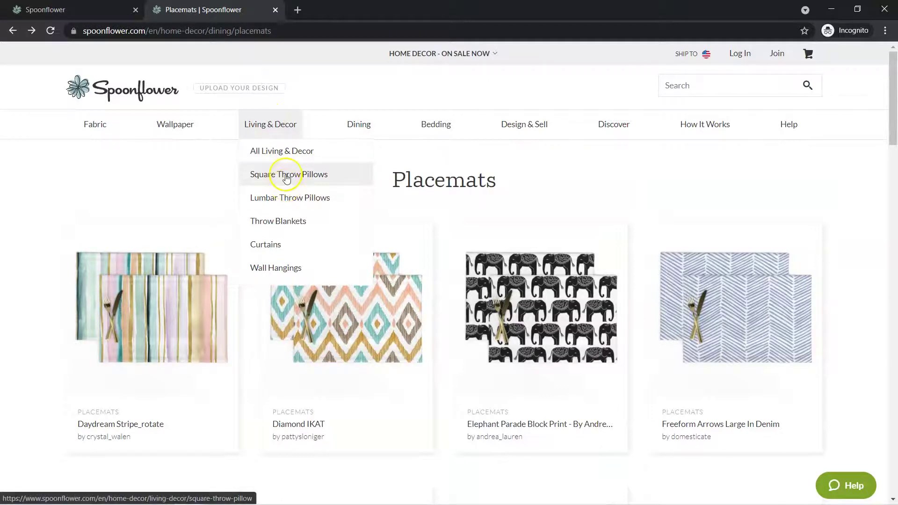
pyautogui.click(283, 197)
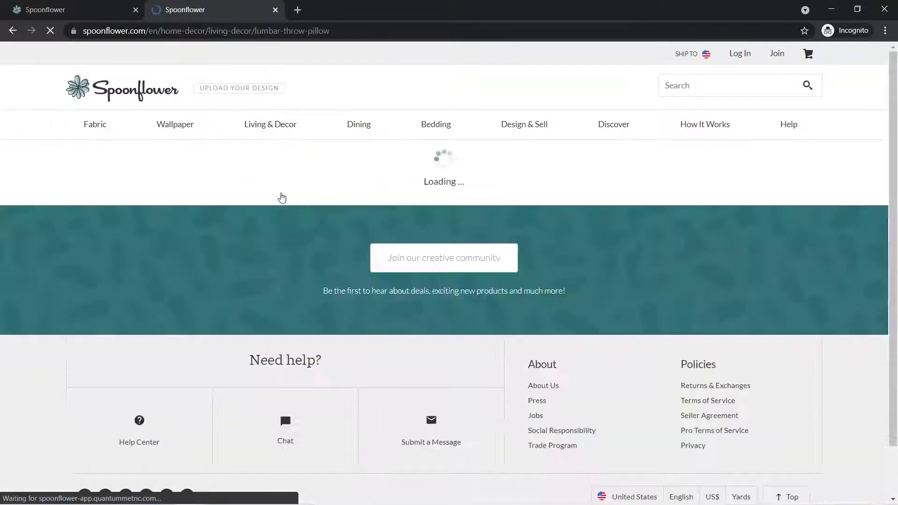
pyautogui.click(185, 276)
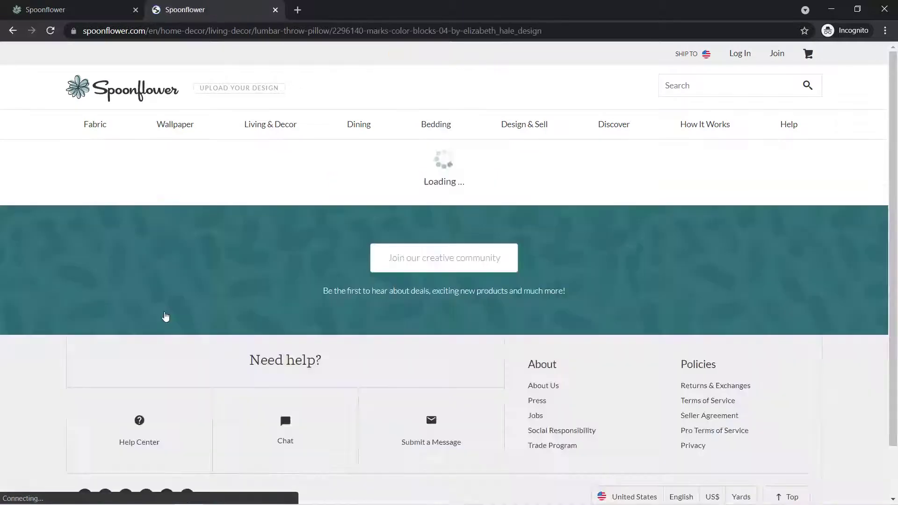
pyautogui.click(215, 290)
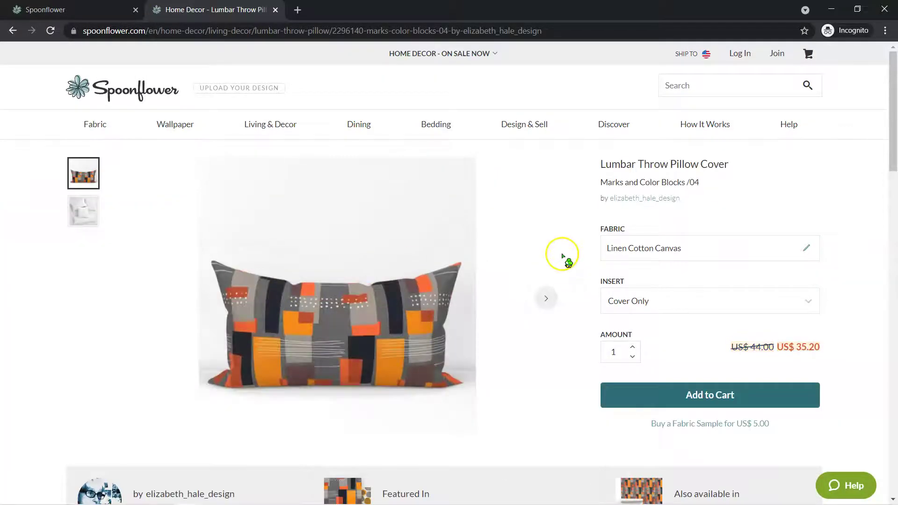
# Switch the pillow's insert option to Cover + Insert and back to Cover Only to compare prices
pyautogui.click(670, 307)
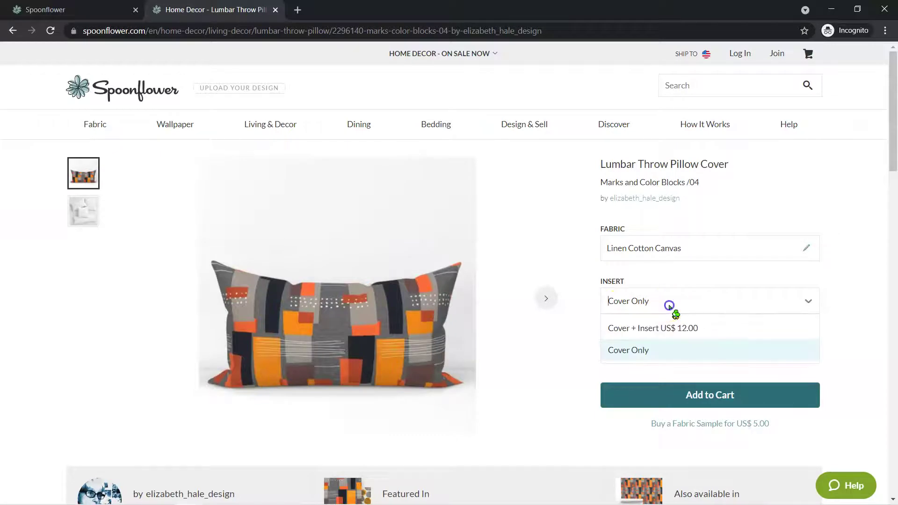
pyautogui.click(670, 334)
pyautogui.click(683, 297)
pyautogui.click(675, 348)
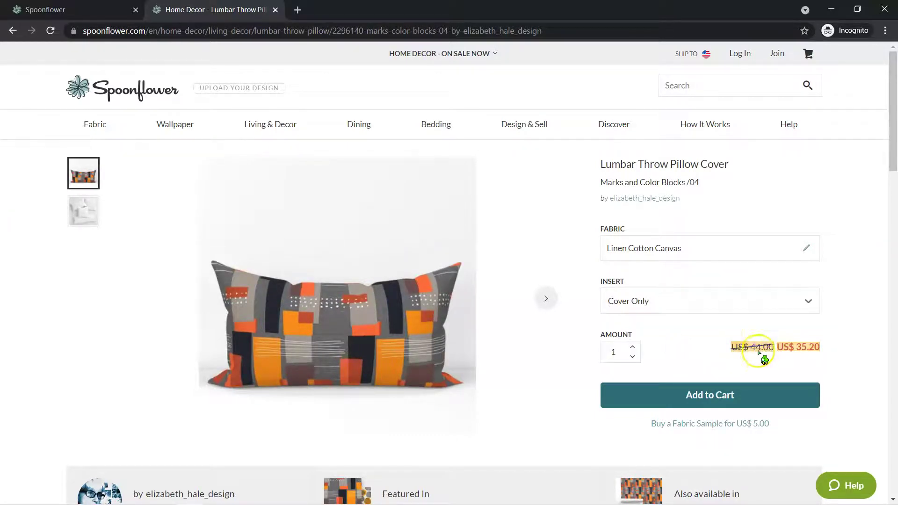
# Look over the Marks and Color Blocks /04 pillow cover page, and close it together with the other private-browsing Spoonflower page
pyautogui.scroll(-2, 555, 231)
pyautogui.scroll(2, 554, 232)
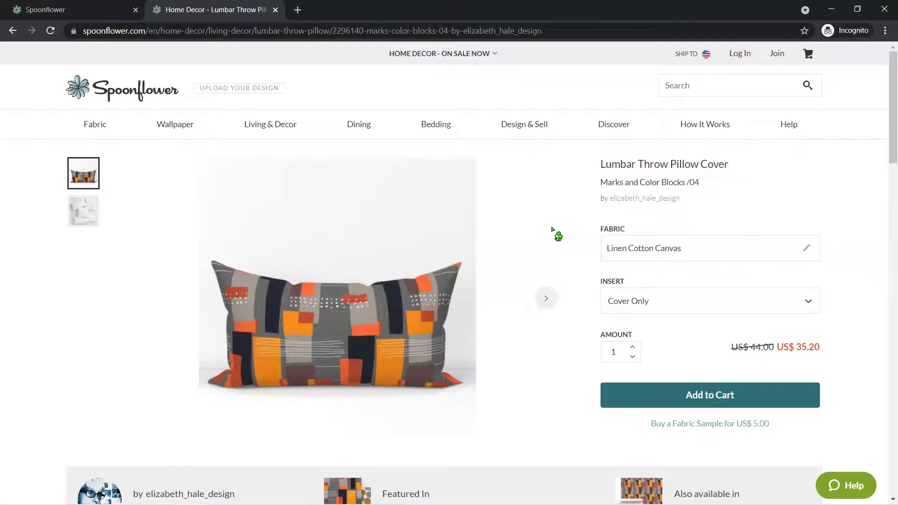
pyautogui.click(523, 229)
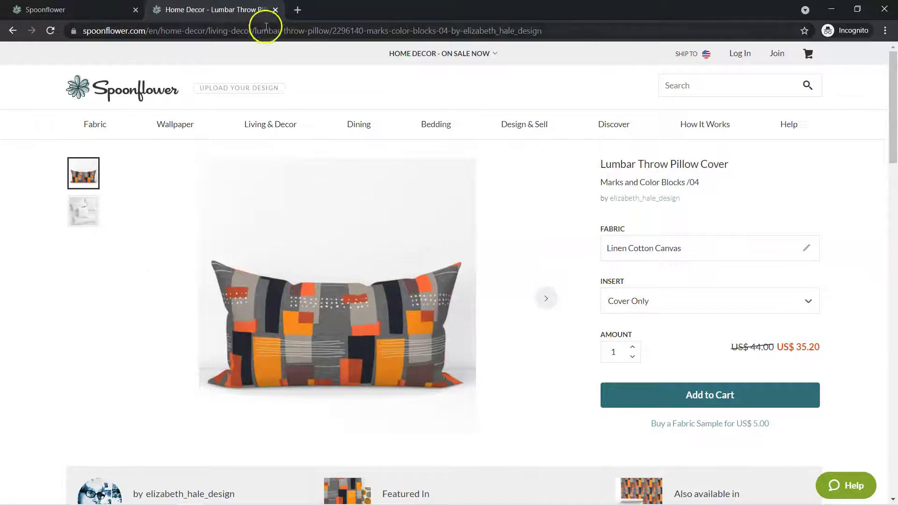
pyautogui.click(275, 10)
pyautogui.click(136, 9)
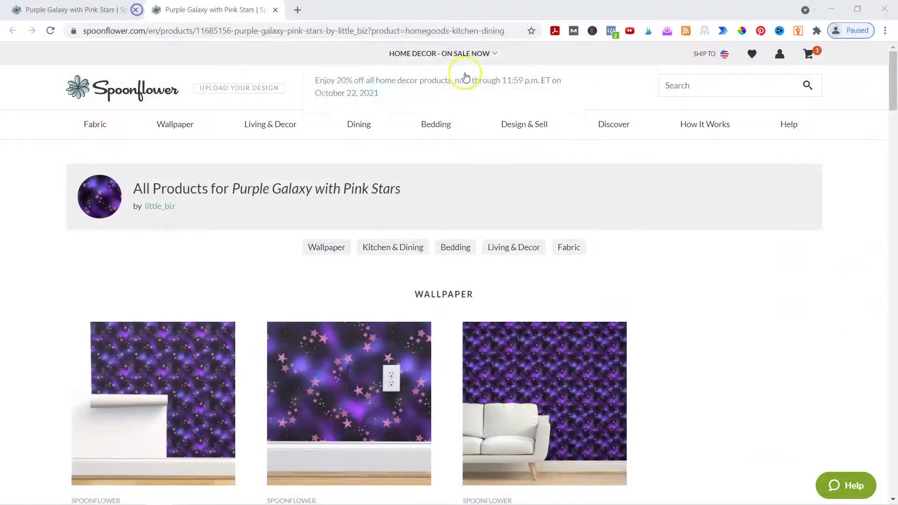
# Browse the Purple Galaxy with Pink Stars products to Kitchen & Dining and open the Rectangular Tablecloth on a separate page
pyautogui.scroll(-4, 160, 284)
pyautogui.scroll(3, 159, 284)
pyautogui.scroll(-9, 145, 300)
pyautogui.rightClick(145, 300)
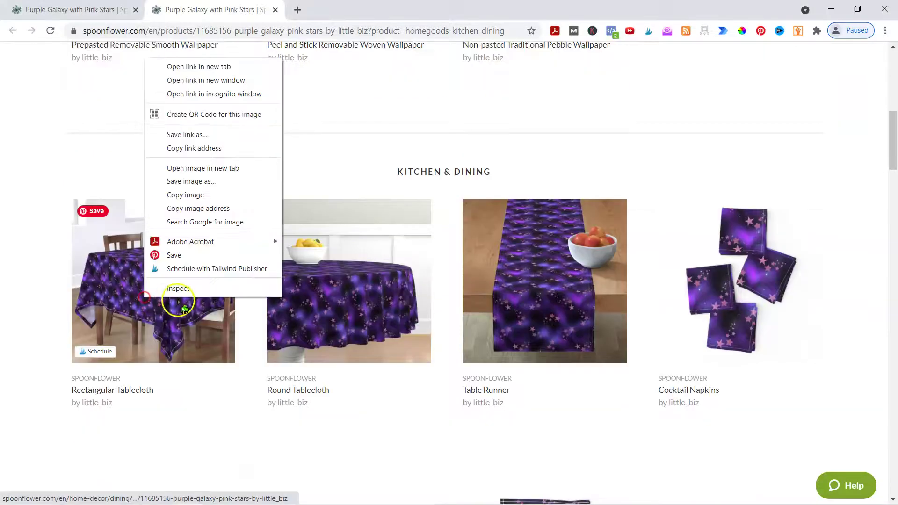
pyautogui.click(199, 66)
pyautogui.click(321, 10)
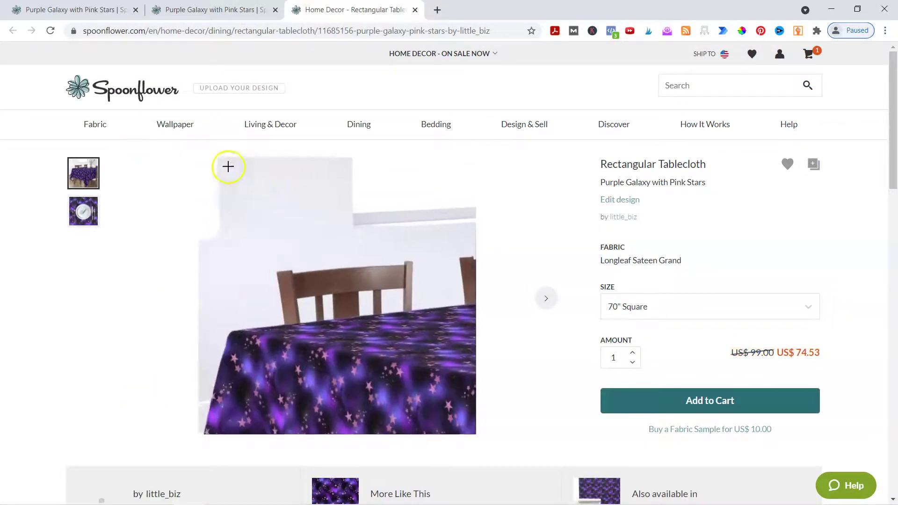
# Start saving the rectangular tablecloth image to Pinterest, look through the available boards and leave without choosing one
pyautogui.click(762, 32)
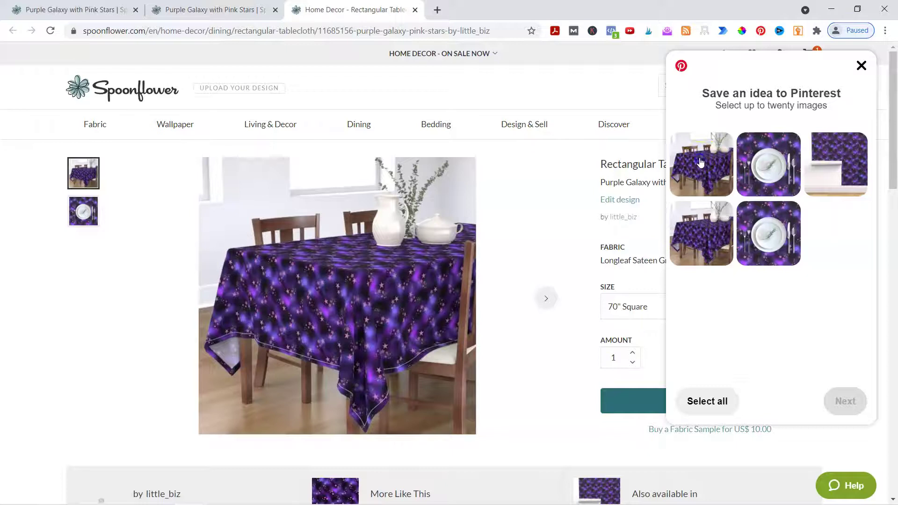
pyautogui.click(700, 162)
pyautogui.click(833, 401)
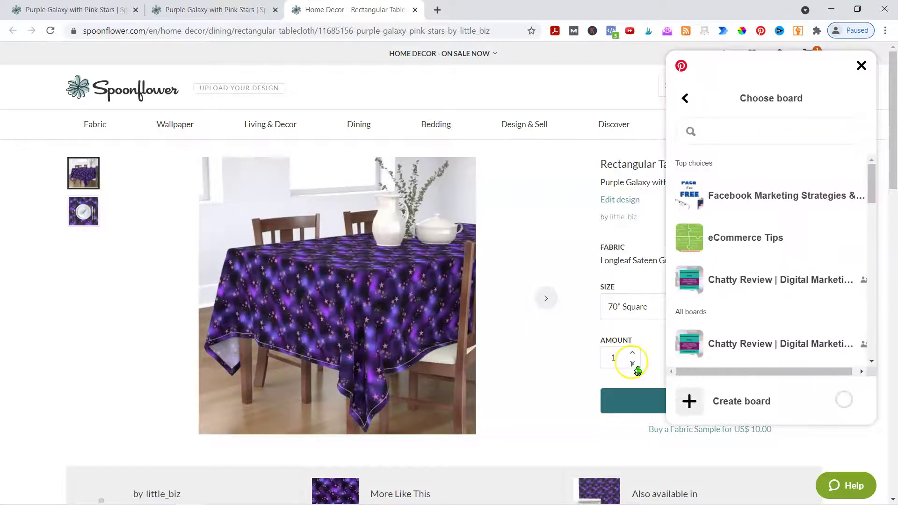
pyautogui.scroll(-10, 742, 265)
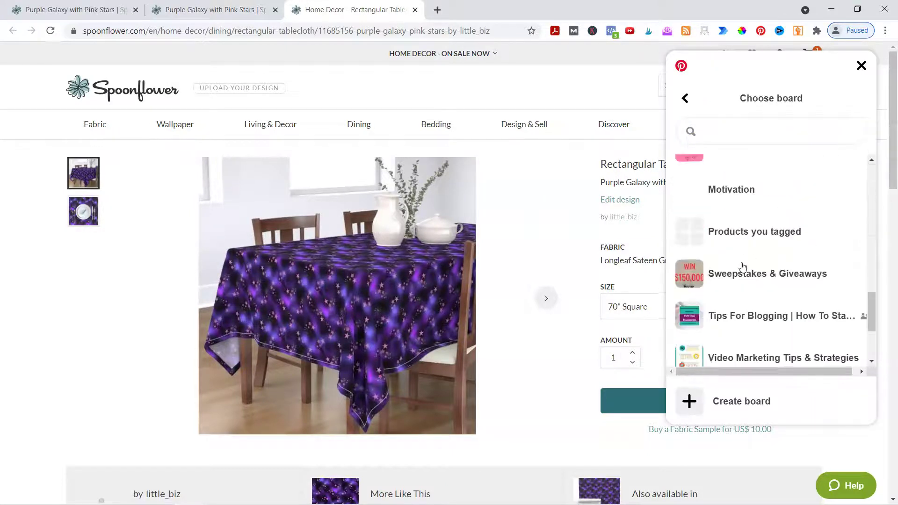
pyautogui.scroll(-3, 743, 266)
pyautogui.click(862, 66)
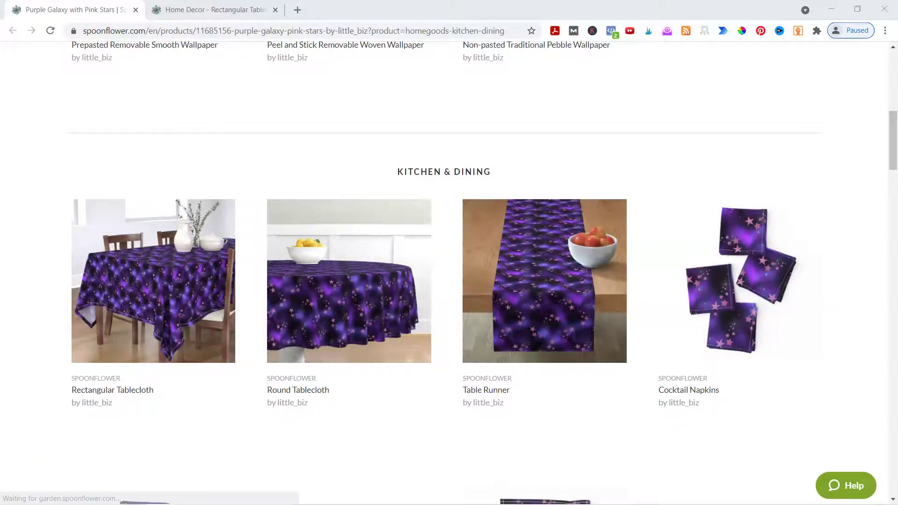
# Leave the Purple Galaxy products page and bring up the account's Design Distribution settings in an enlarged window
pyautogui.scroll(10, 710, 297)
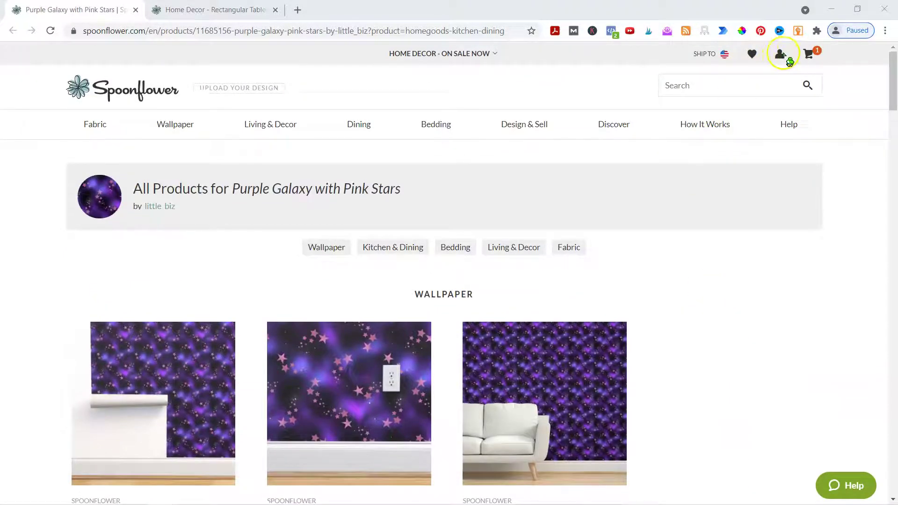
pyautogui.click(785, 62)
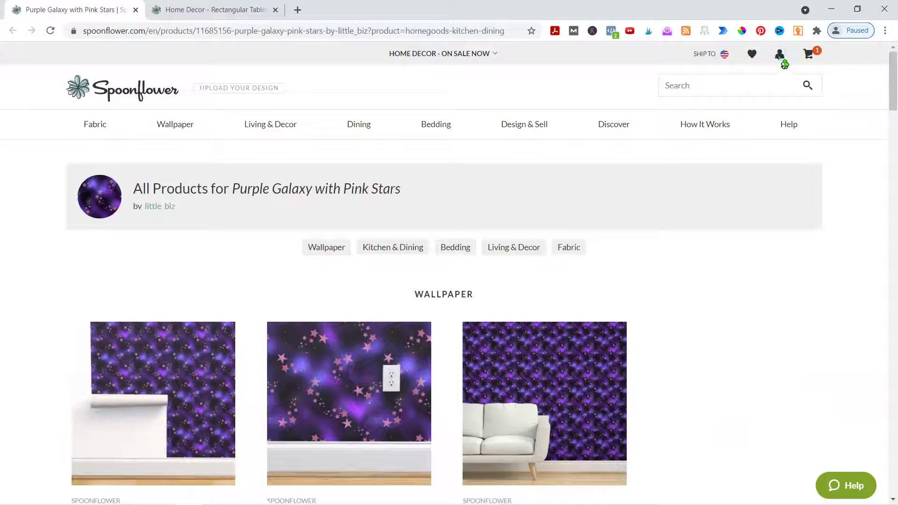
pyautogui.click(645, 58)
pyautogui.scroll(-10, 291, 92)
pyautogui.click(291, 92)
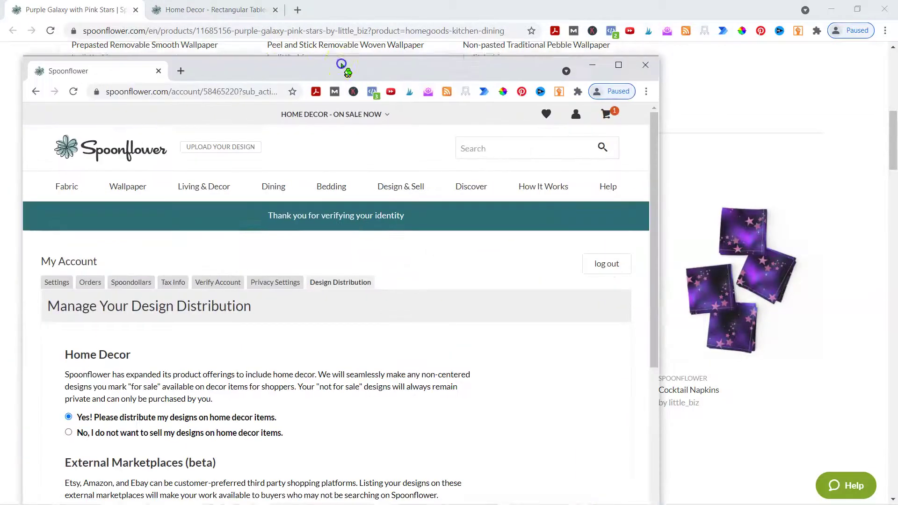
pyautogui.click(716, 58)
pyautogui.click(745, 54)
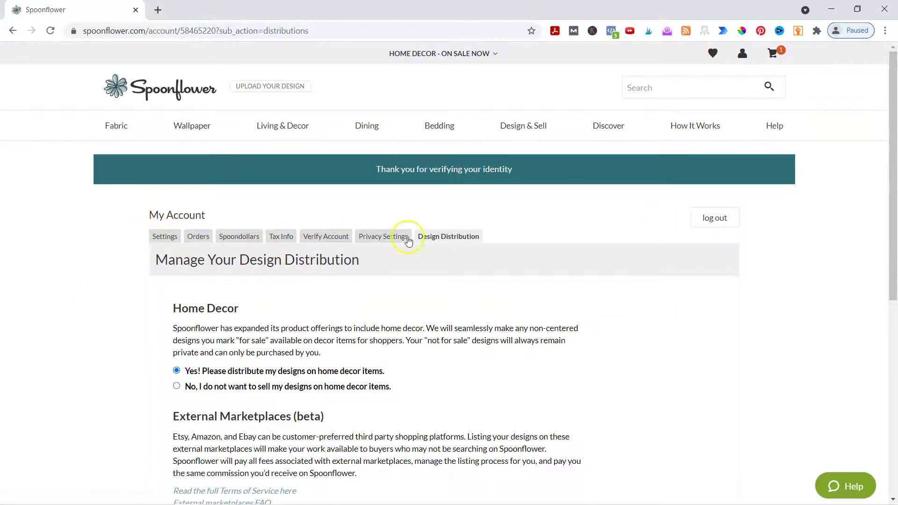
# Review the Home Decor and External Marketplaces (beta) options for distributing designs
pyautogui.scroll(-1, 431, 280)
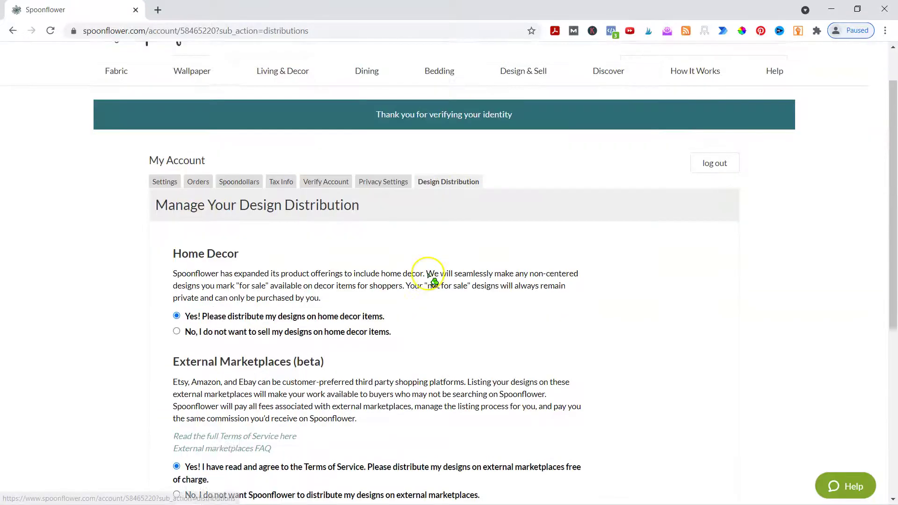
pyautogui.scroll(-1, 431, 280)
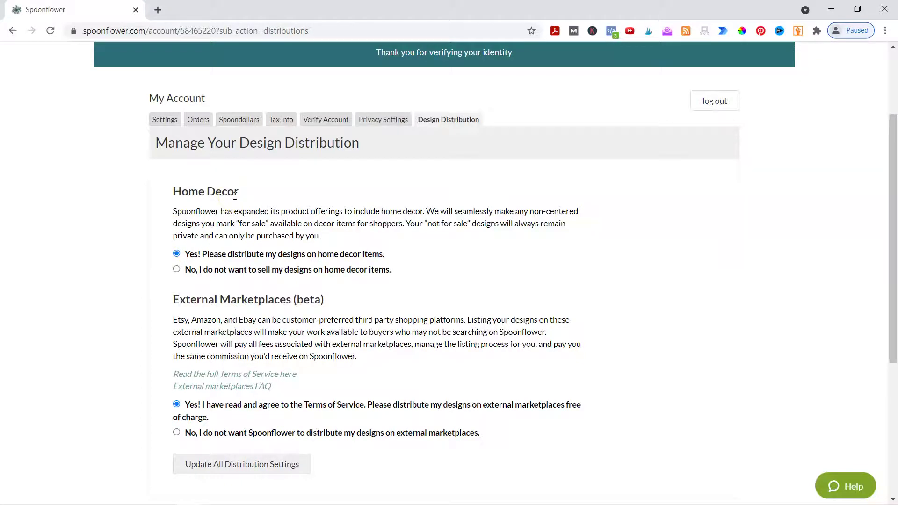
pyautogui.scroll(-1, 430, 249)
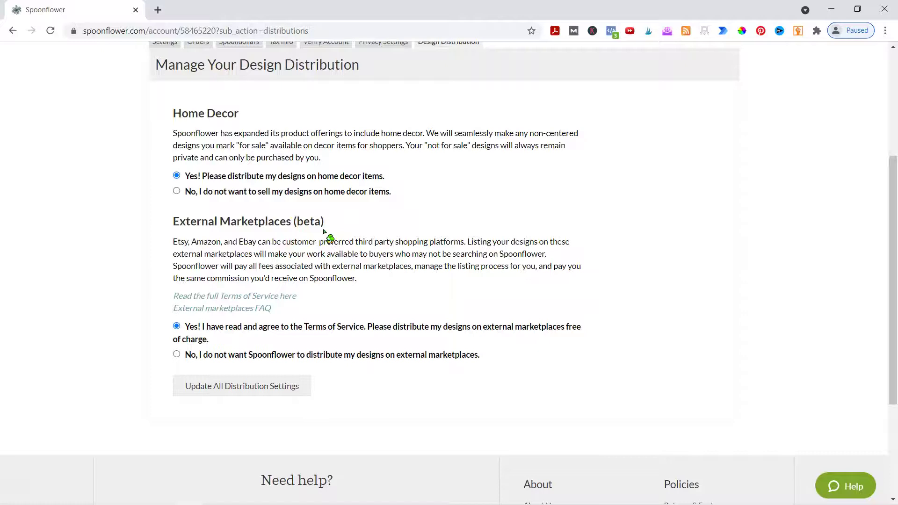
# Switch to Spoonflower's Etsy shop, review its sales, rating and item listings, and close the shop page
pyautogui.click(159, 9)
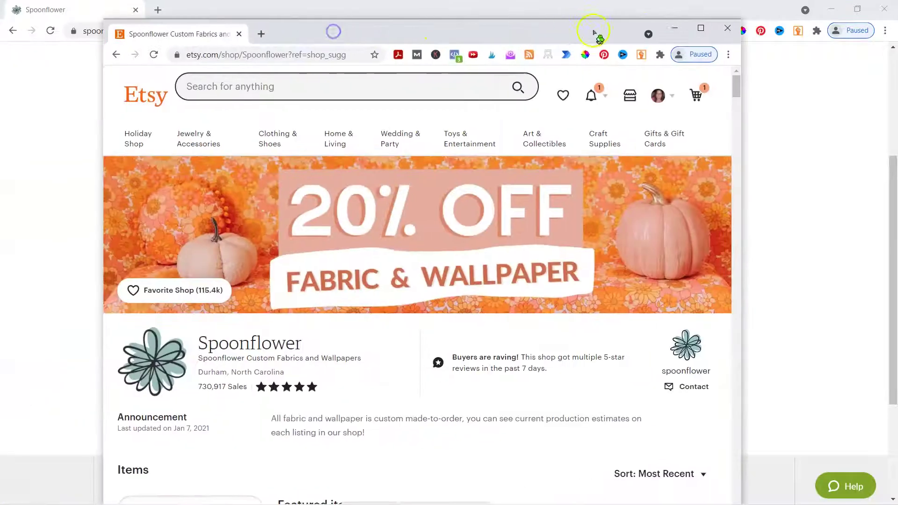
pyautogui.click(696, 28)
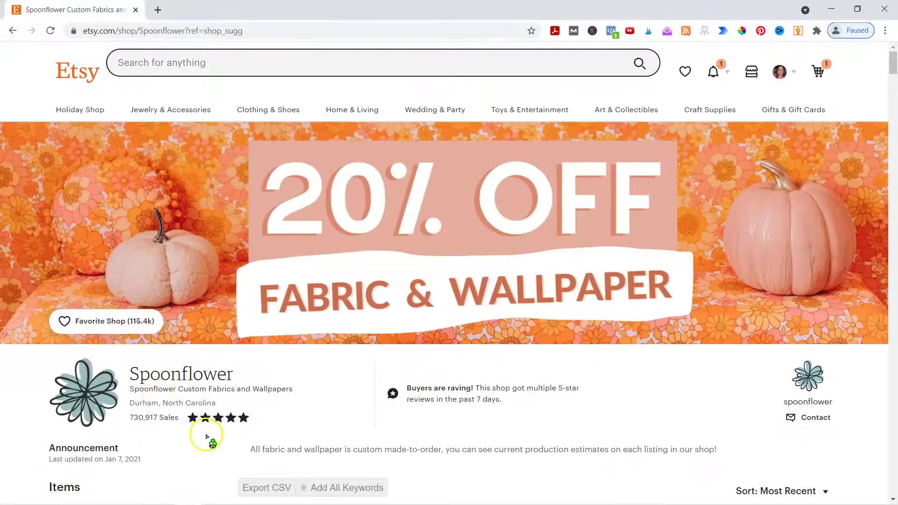
pyautogui.scroll(-2, 301, 411)
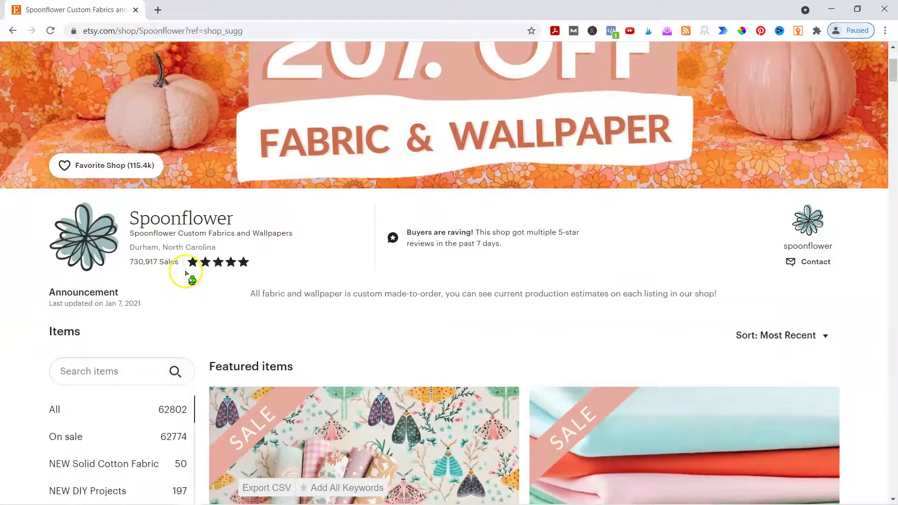
pyautogui.scroll(-4, 185, 281)
pyautogui.scroll(8, 180, 327)
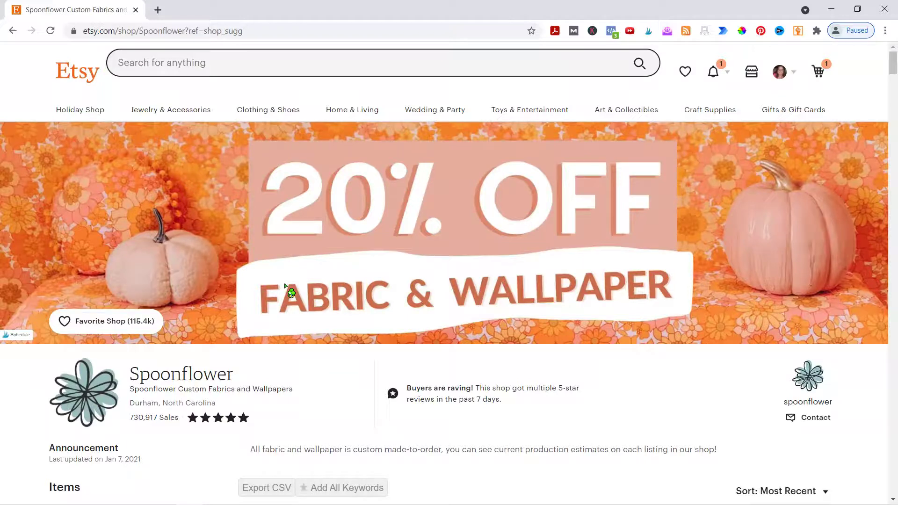
pyautogui.click(136, 11)
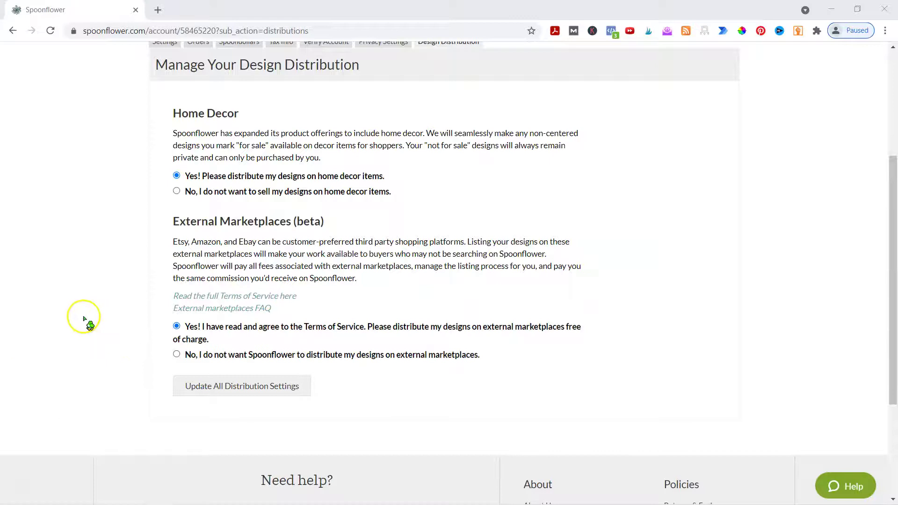
# Finish reviewing the design distribution settings and open the account's Promotional Tools
pyautogui.scroll(2, 84, 321)
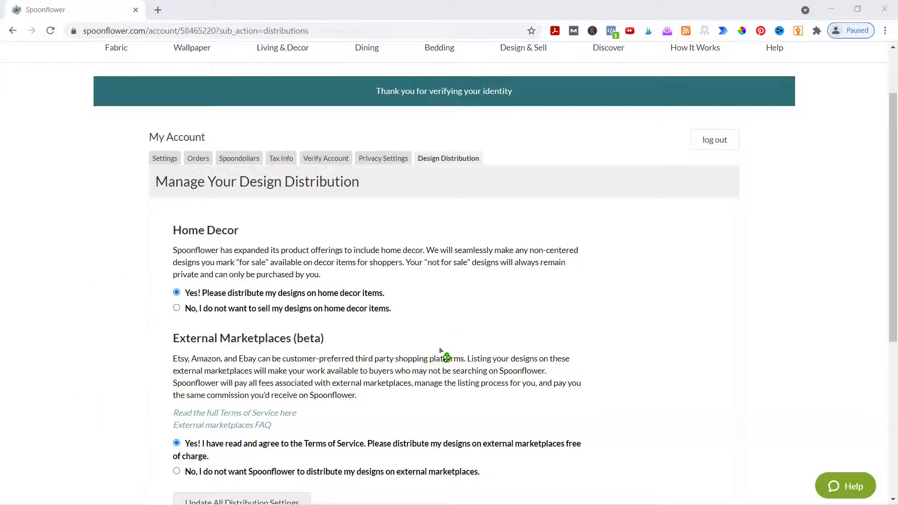
pyautogui.scroll(2, 441, 350)
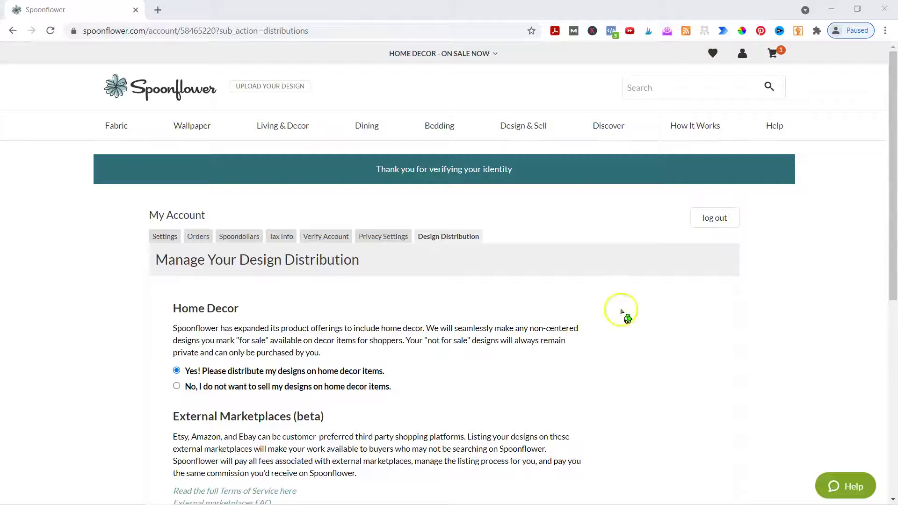
pyautogui.click(748, 51)
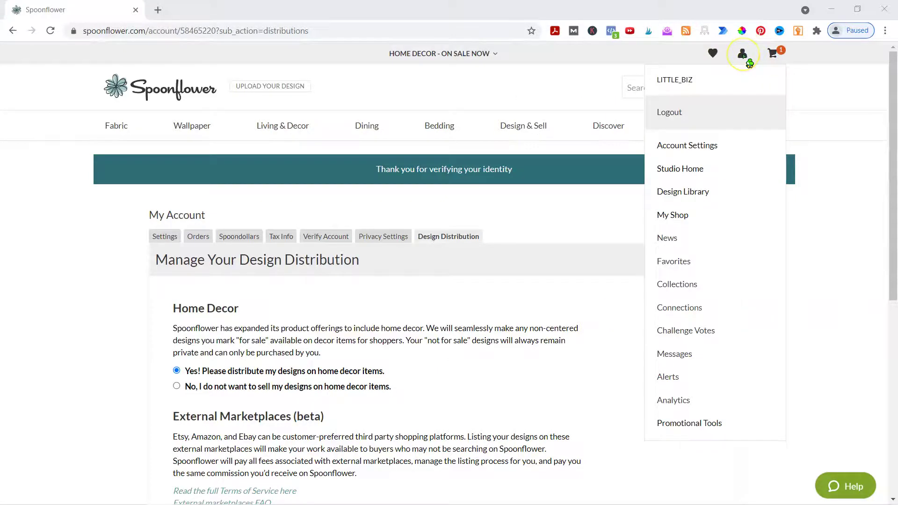
pyautogui.click(687, 424)
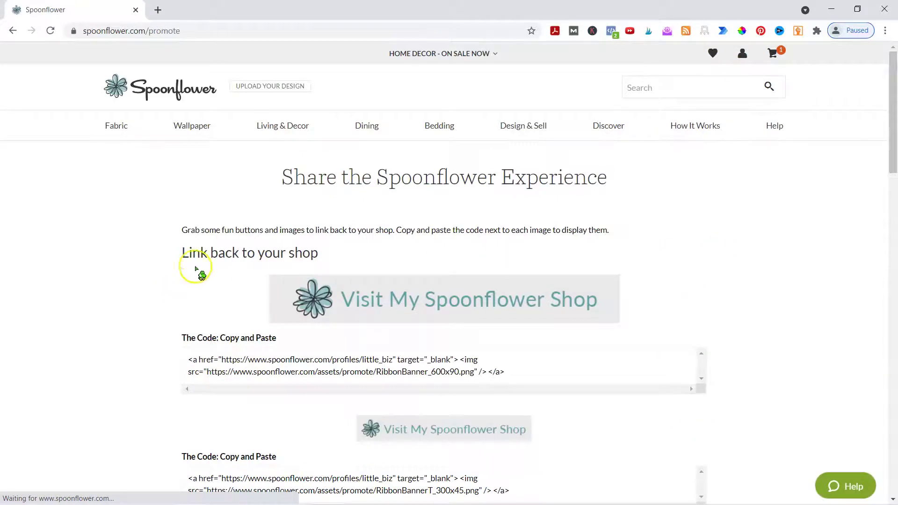
# Examine the shop and Spoonflower.com link banners, their embed codes and the Spoonflower Portfolio widget
pyautogui.scroll(-1, 107, 293)
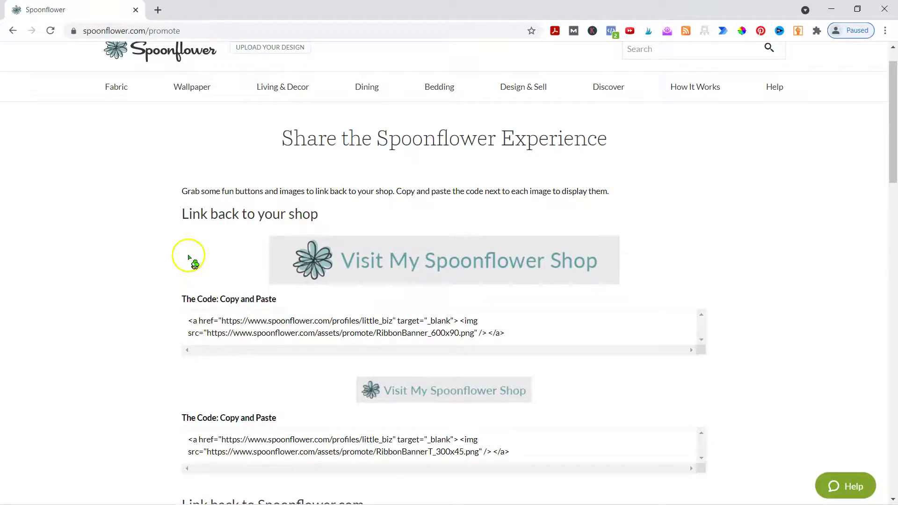
pyautogui.scroll(-4, 131, 345)
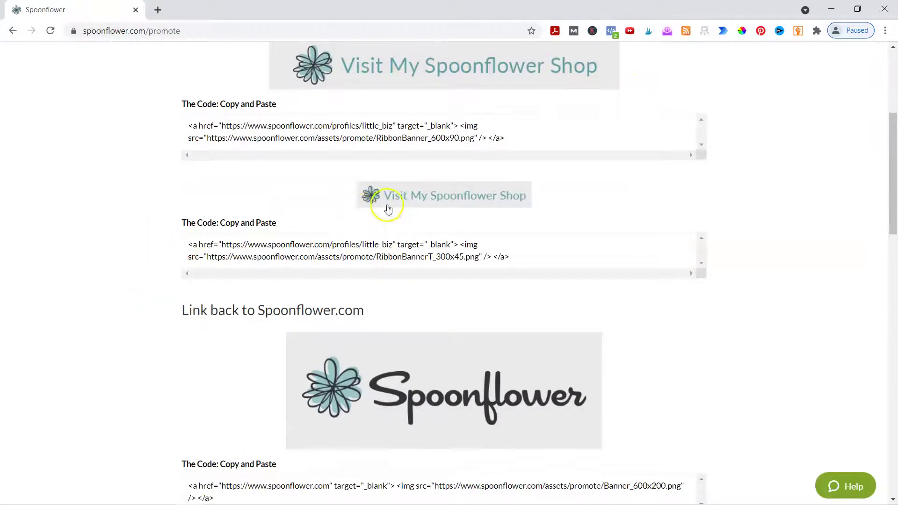
pyautogui.scroll(-2, 238, 235)
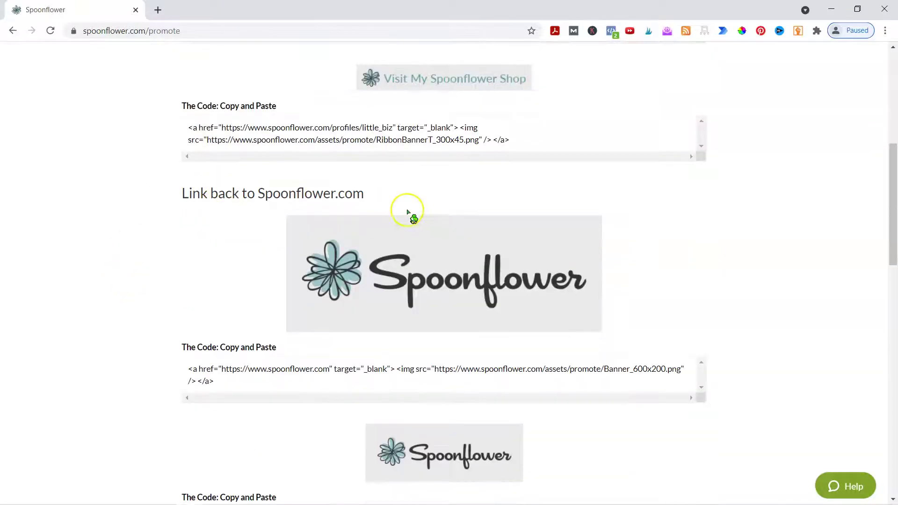
pyautogui.moveTo(314, 260)
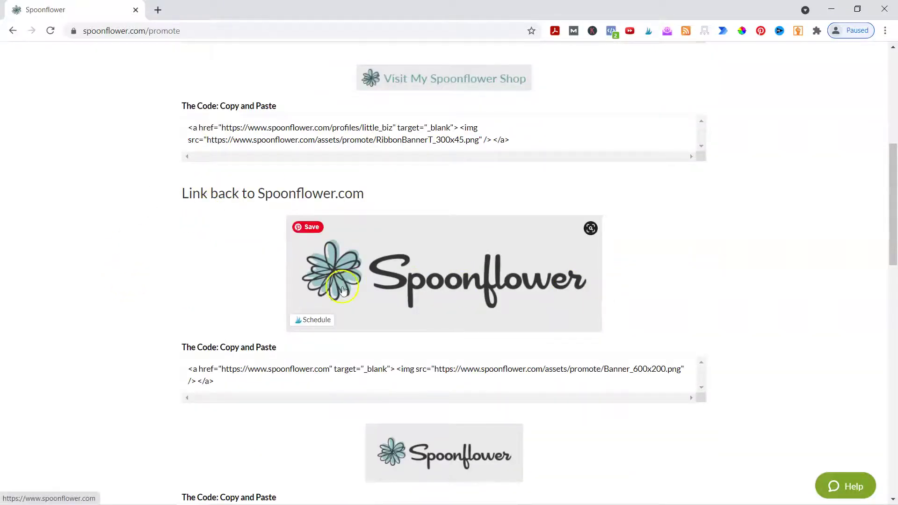
pyautogui.scroll(-5, 172, 287)
pyautogui.scroll(-2, 115, 286)
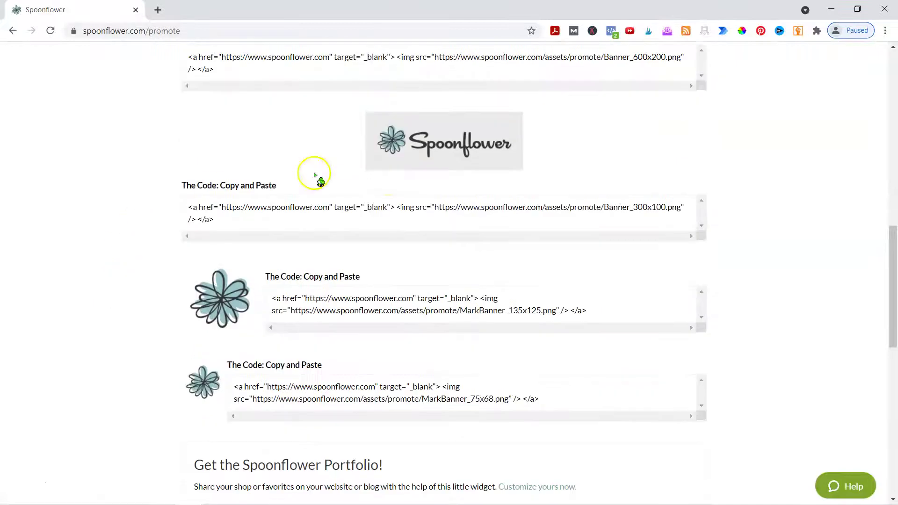
pyautogui.scroll(-6, 125, 227)
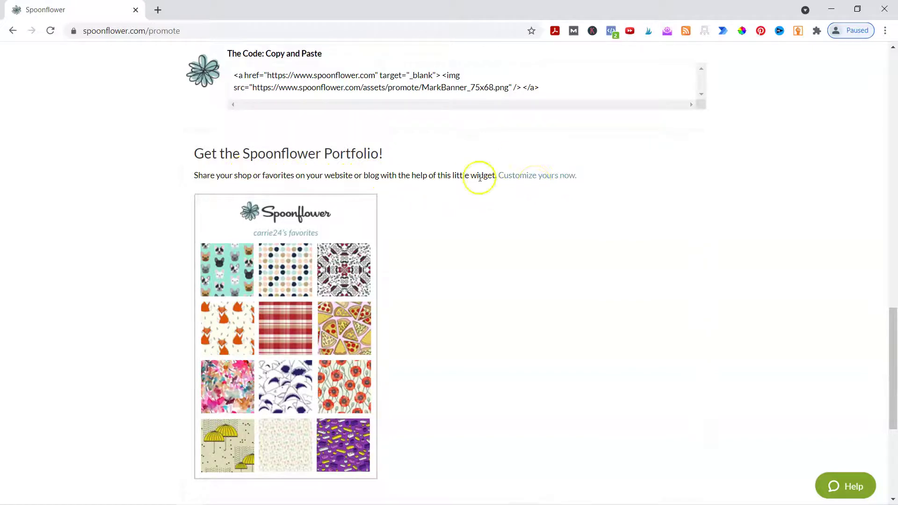
pyautogui.scroll(-3, 467, 323)
pyautogui.scroll(10, 482, 330)
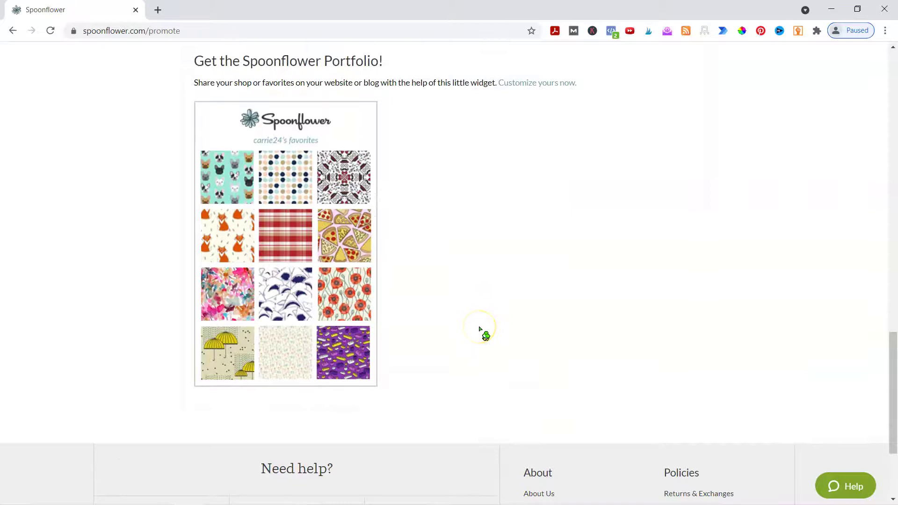
pyautogui.scroll(8, 485, 347)
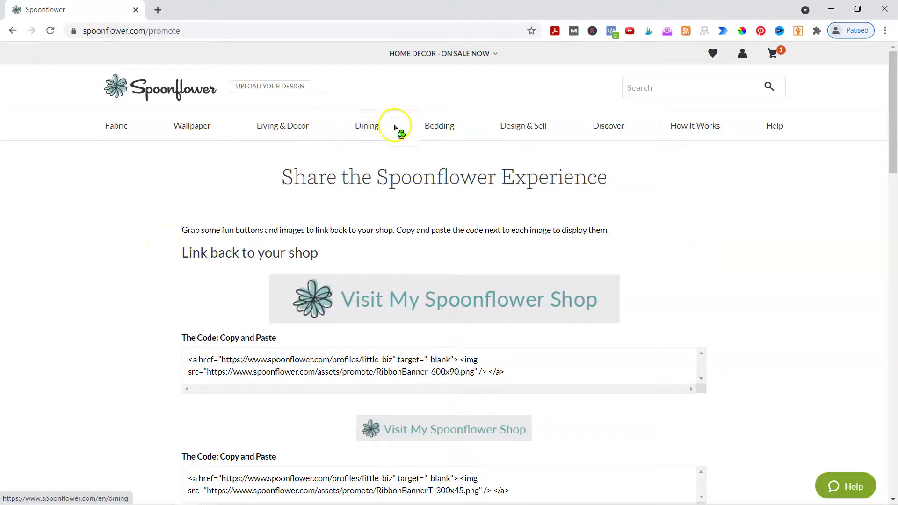
# Open the Bedding category and browse its curated collections before returning to the start of the page
pyautogui.click(437, 126)
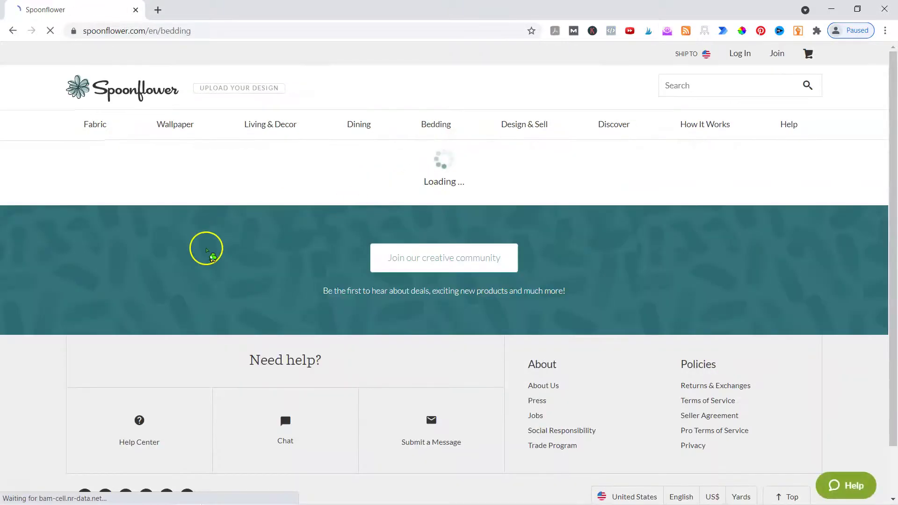
pyautogui.scroll(-3, 55, 274)
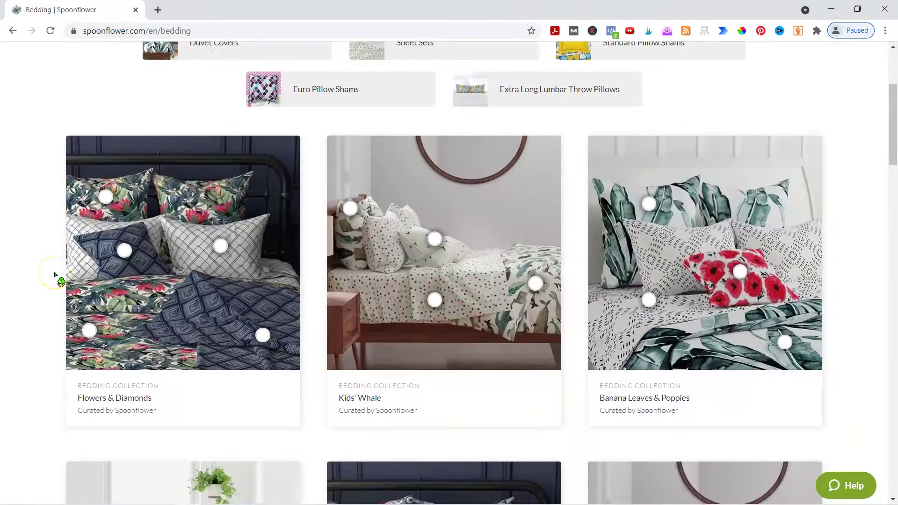
pyautogui.scroll(-14, 55, 275)
pyautogui.scroll(18, 53, 280)
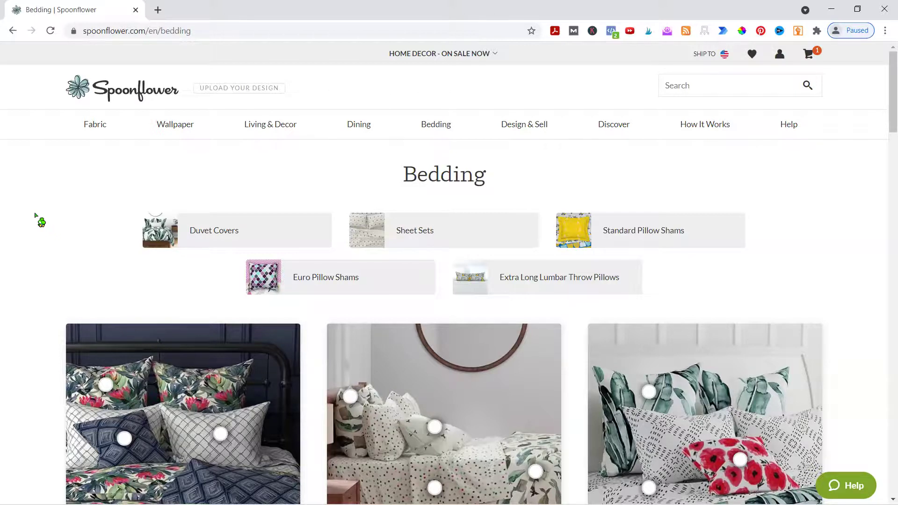
pyautogui.click(38, 217)
pyautogui.click(19, 488)
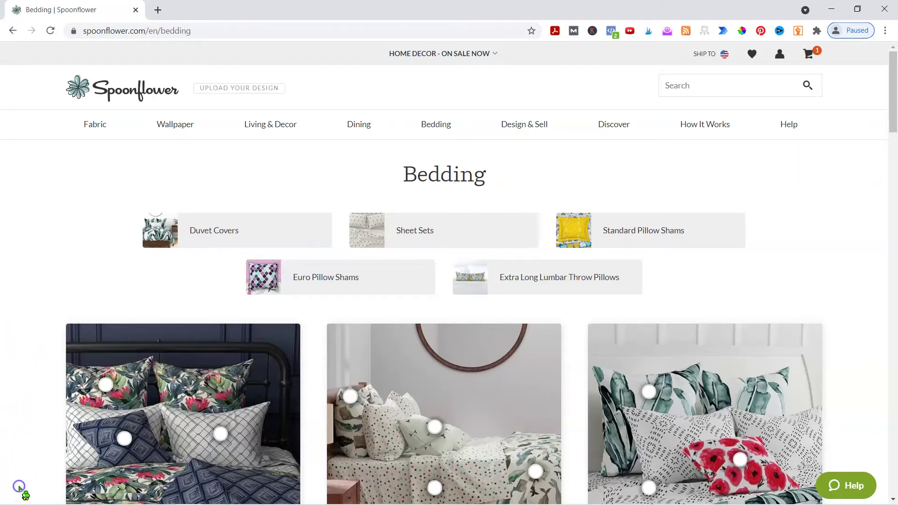